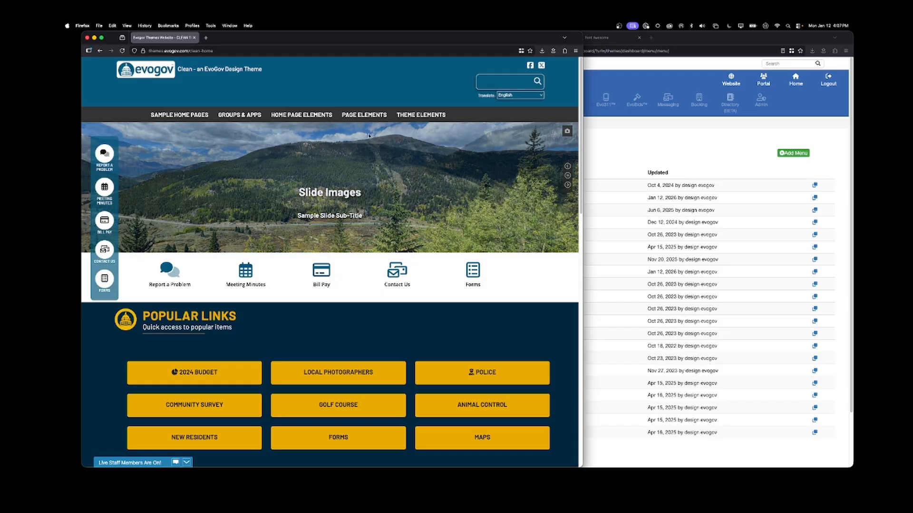
Step: Switch to the Font Awesome site and open its icon library
mouse_move(371, 120)
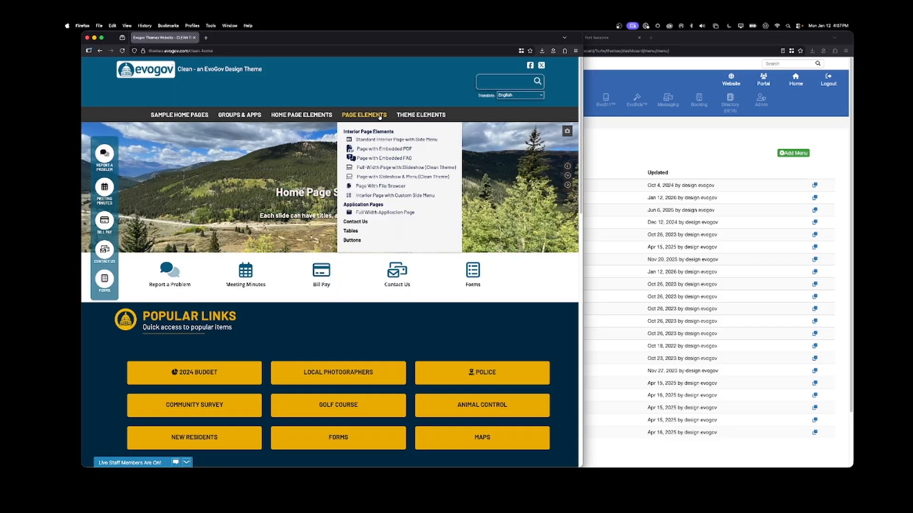
mouse_move(218, 117)
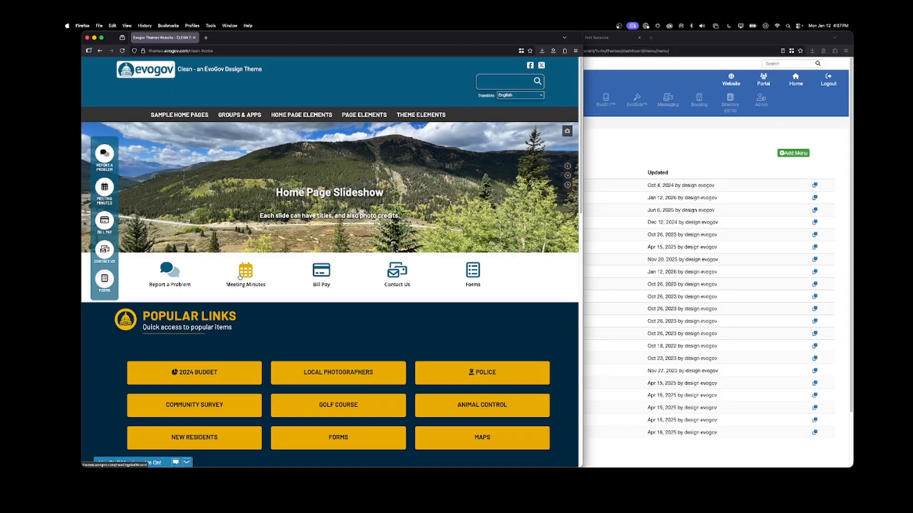
click(638, 142)
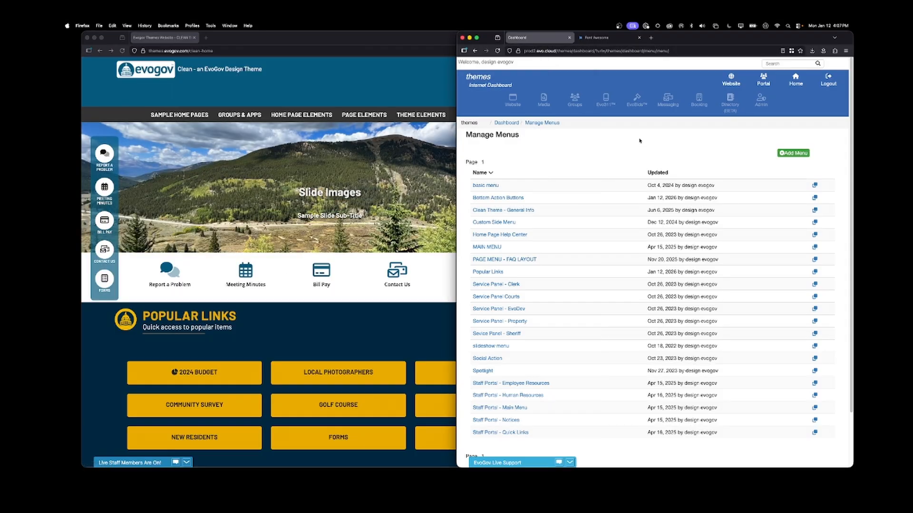
click(600, 39)
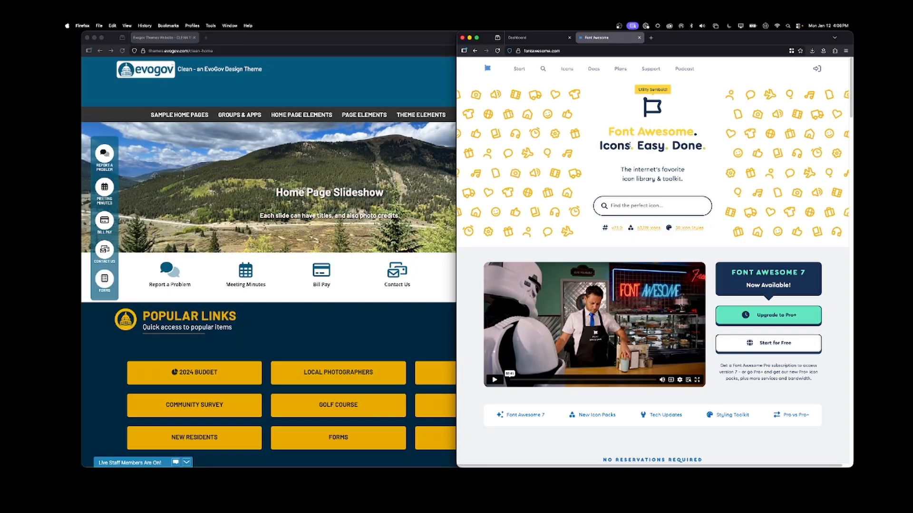
click(566, 69)
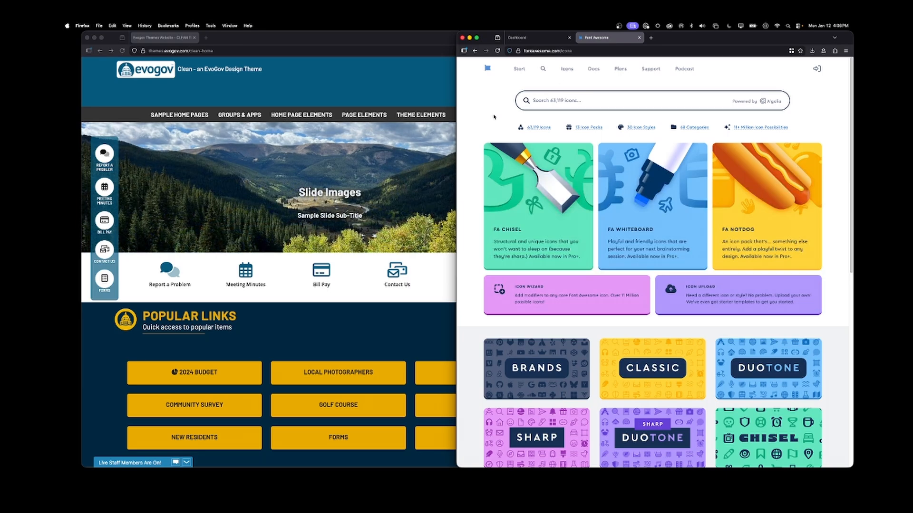
Step: Look over the icon packs in the library alongside the icons used on the website's home page
click(551, 100)
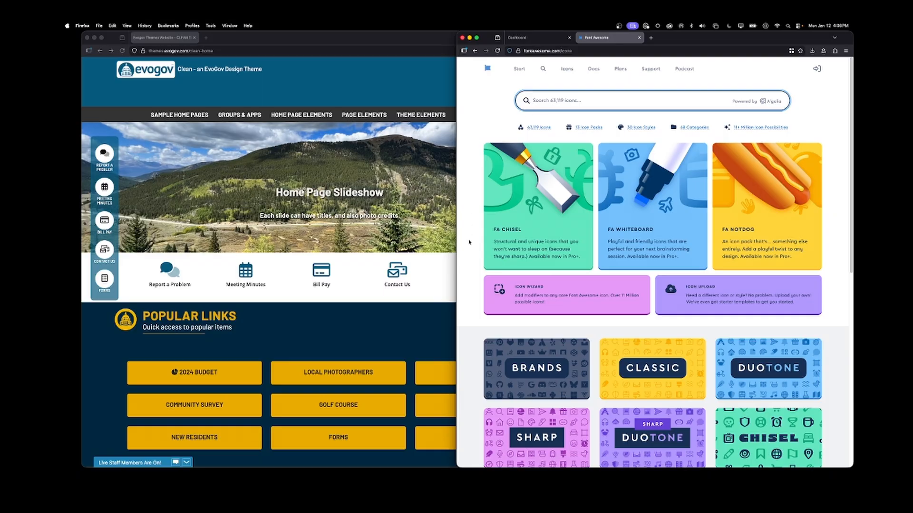
scroll(469, 243, down, 1)
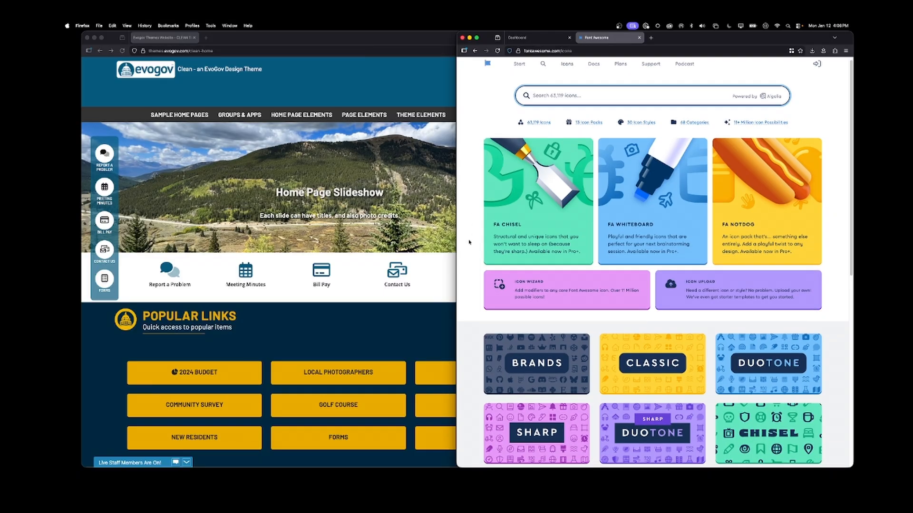
scroll(474, 217, down, 5)
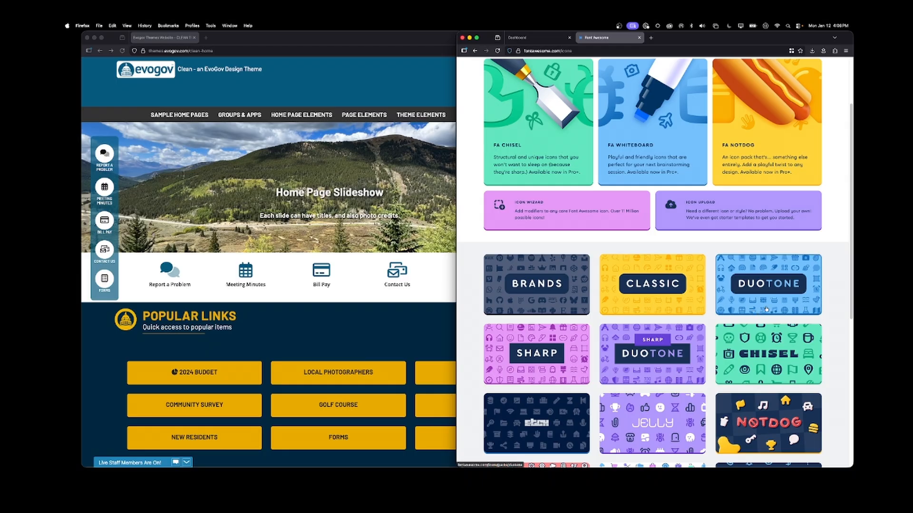
click(311, 324)
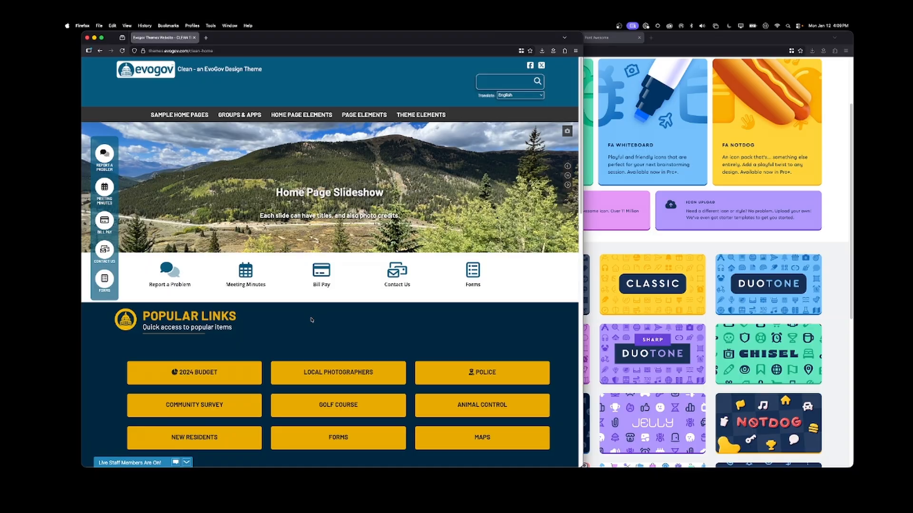
click(652, 246)
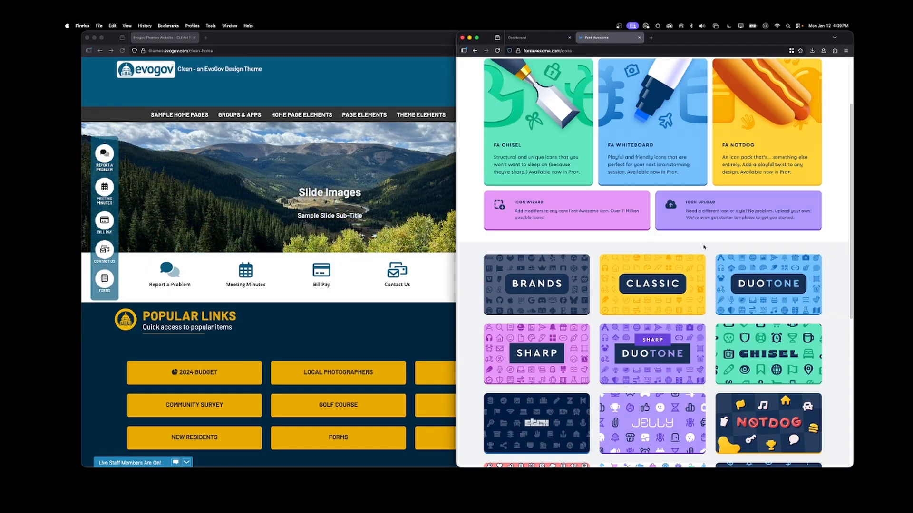
scroll(704, 246, up, 3)
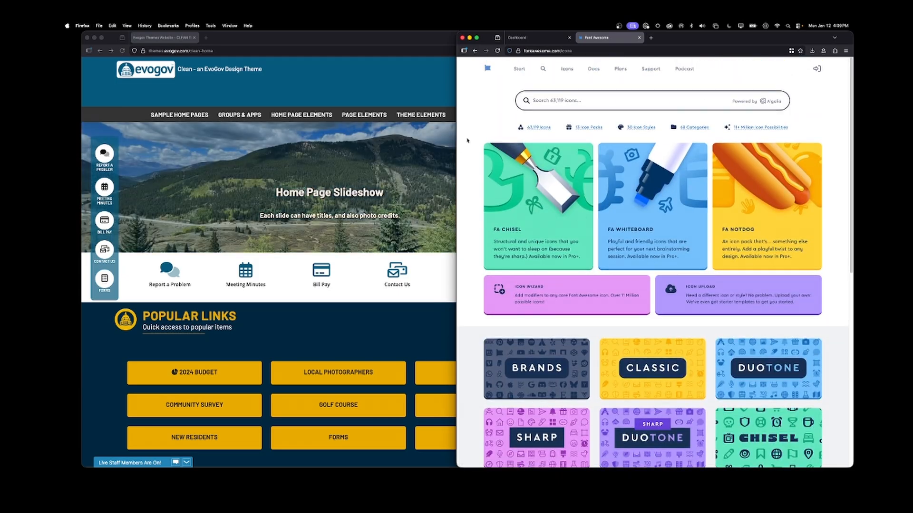
click(345, 312)
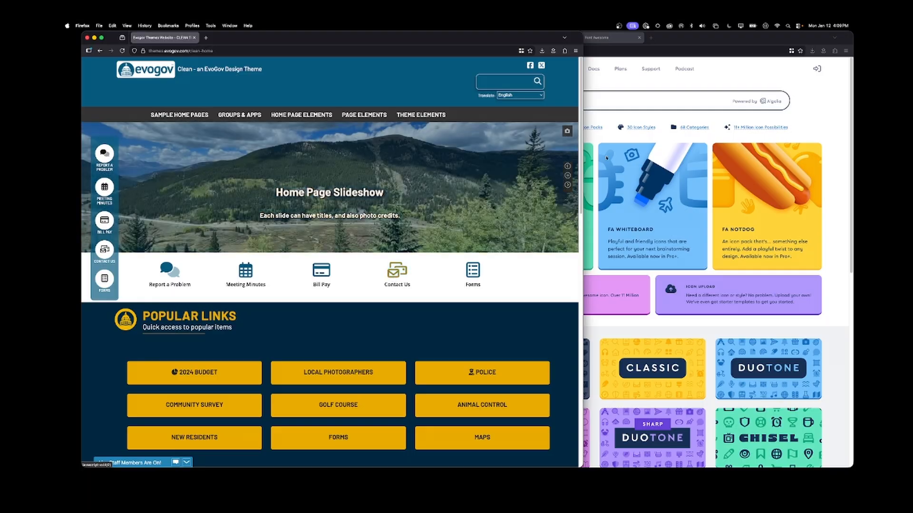
click(588, 116)
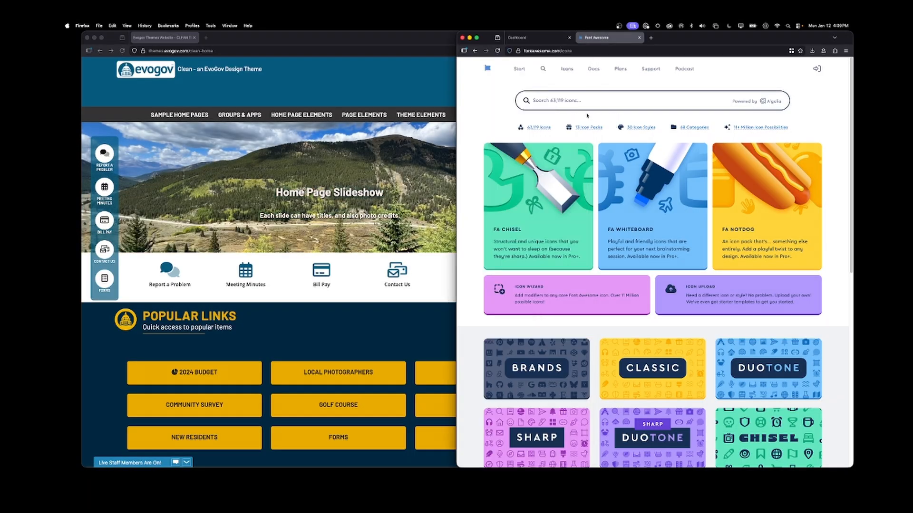
Step: Search the icon library for "envelope"
click(558, 99)
text(env)
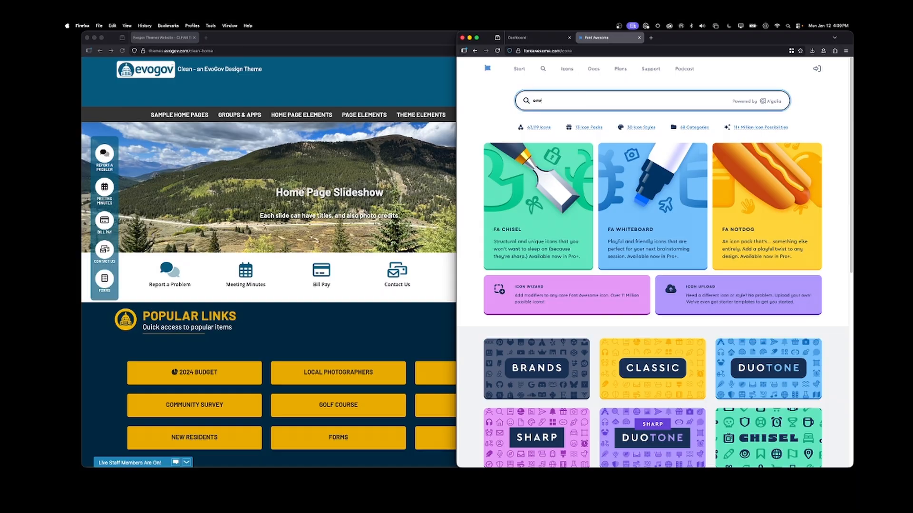
text(elope)
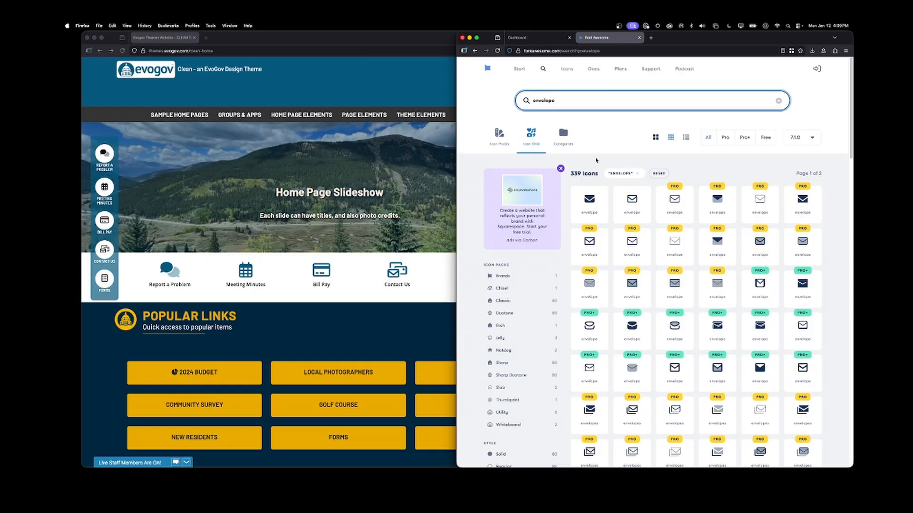
click(596, 160)
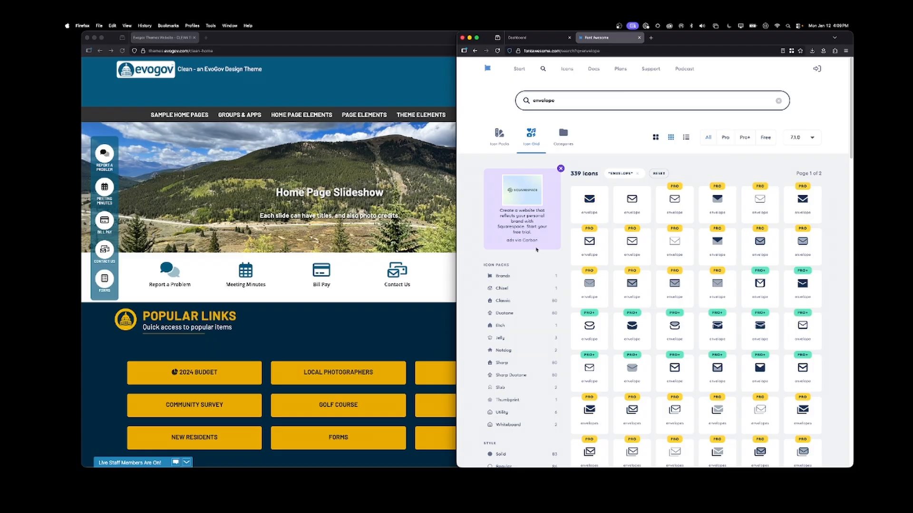
Step: Compare the details of the free regular and solid envelope icons, ending on the regular one
click(632, 203)
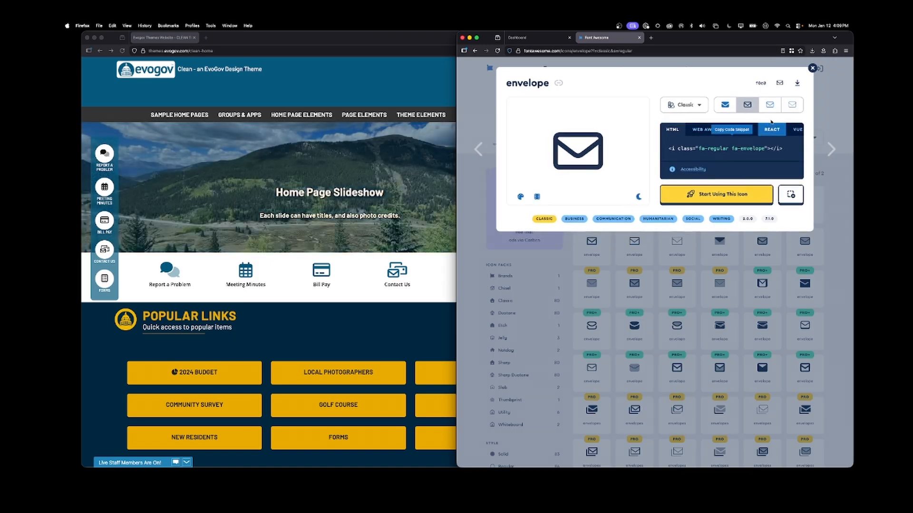
click(813, 68)
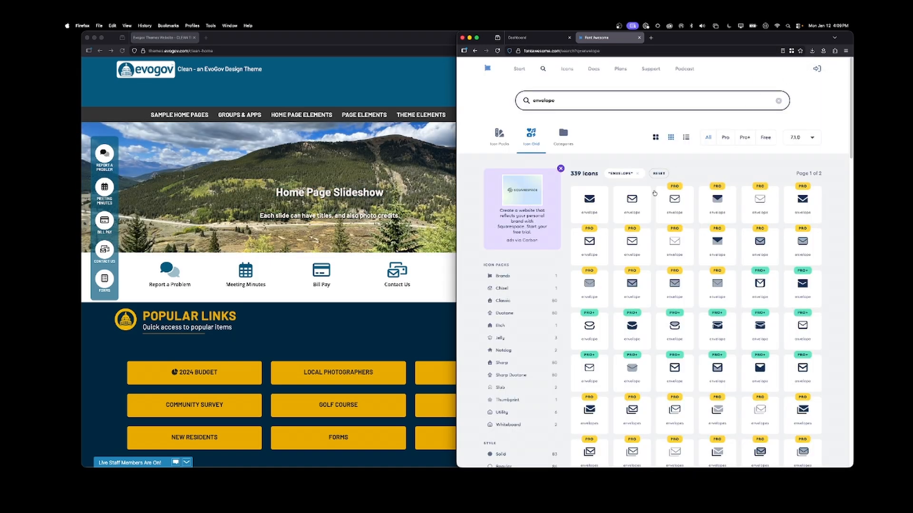
click(590, 204)
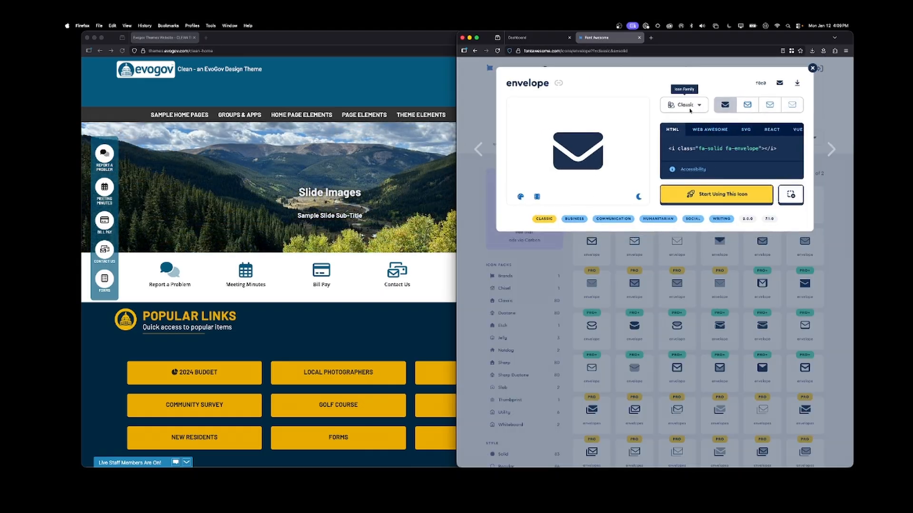
click(812, 68)
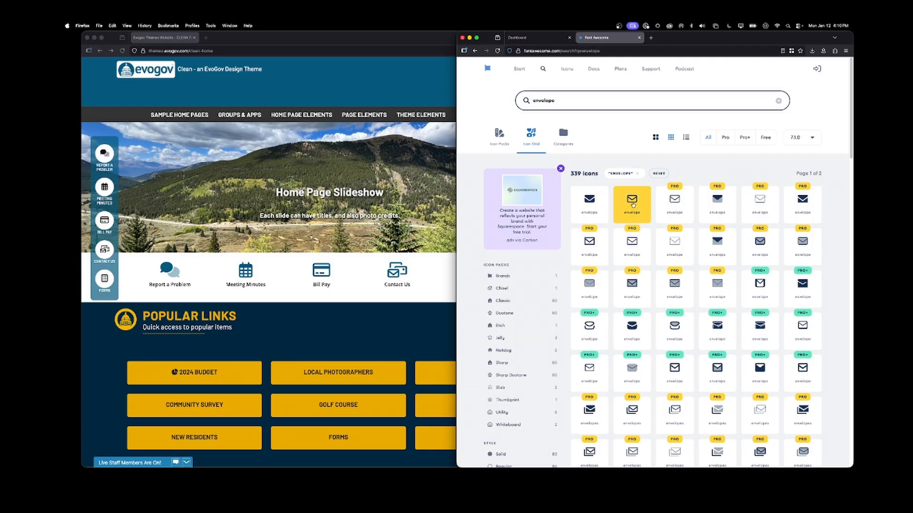
click(632, 204)
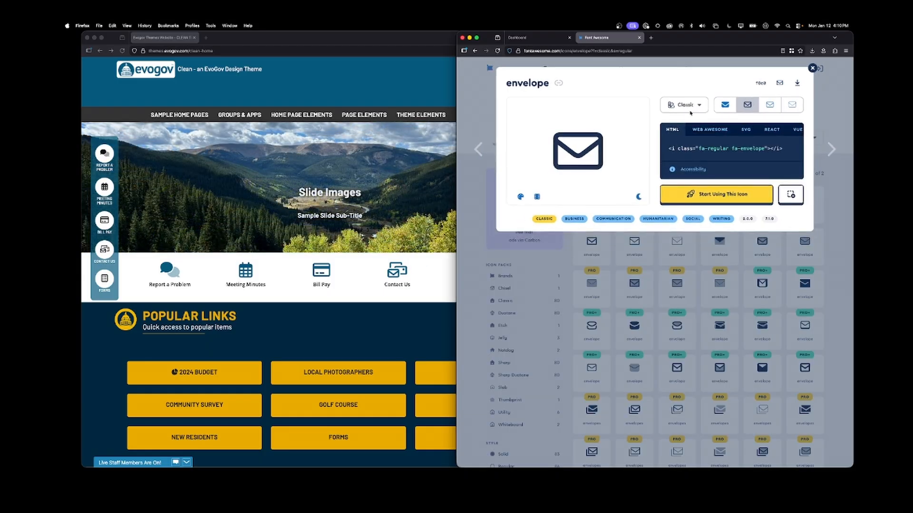
Step: Preview the envelope icon in the Duotone family, and return it to the Classic family
click(690, 108)
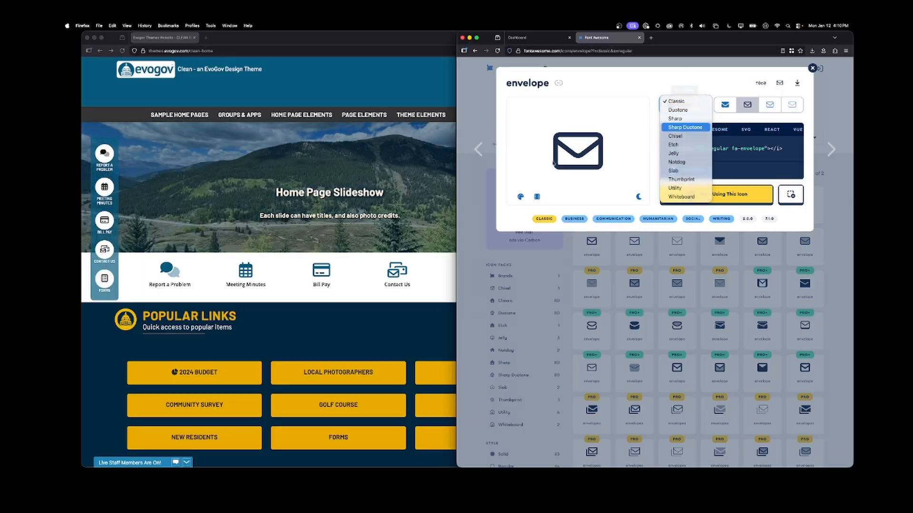
click(682, 111)
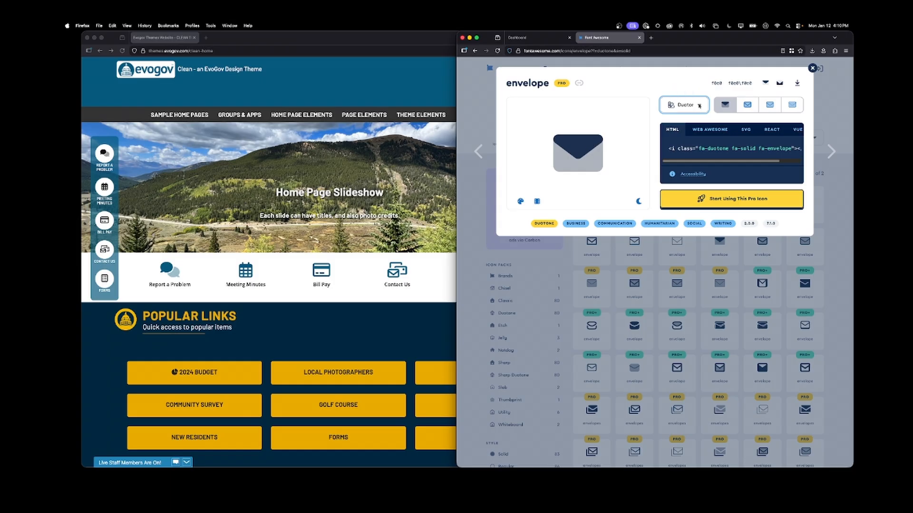
click(698, 105)
click(672, 91)
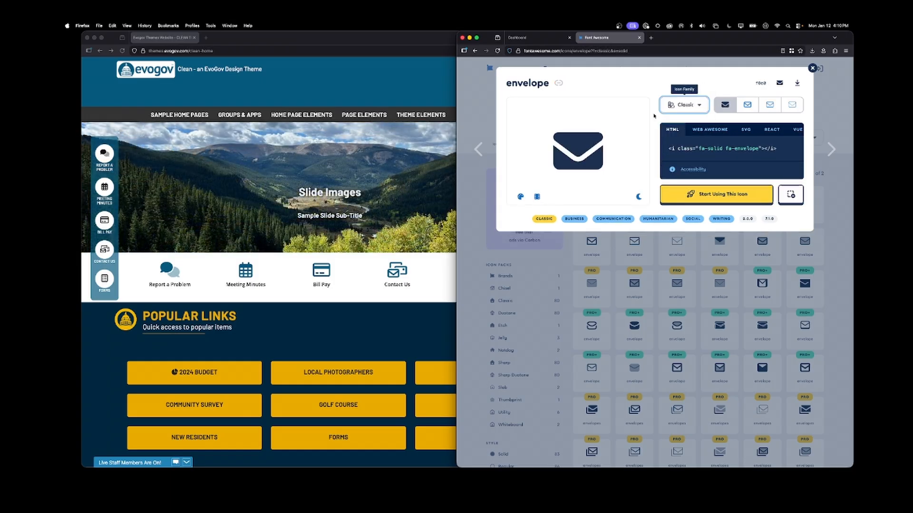
Step: Keep the envelope icon in the Classic family, choose its regular style, and copy the HTML code snippet
click(685, 104)
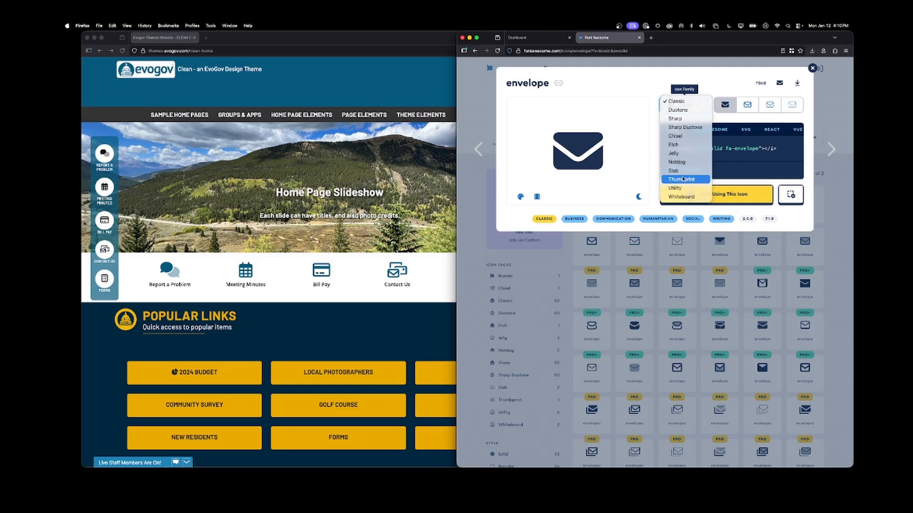
click(676, 101)
click(748, 105)
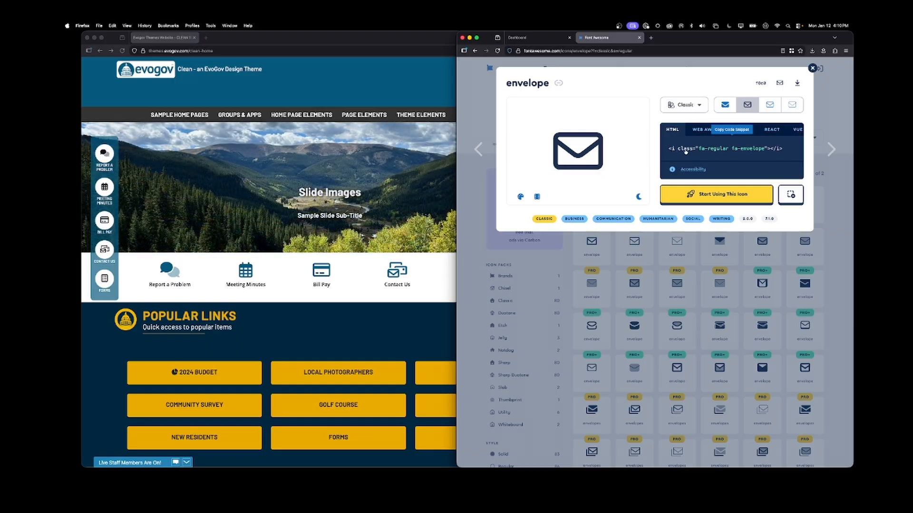
click(727, 150)
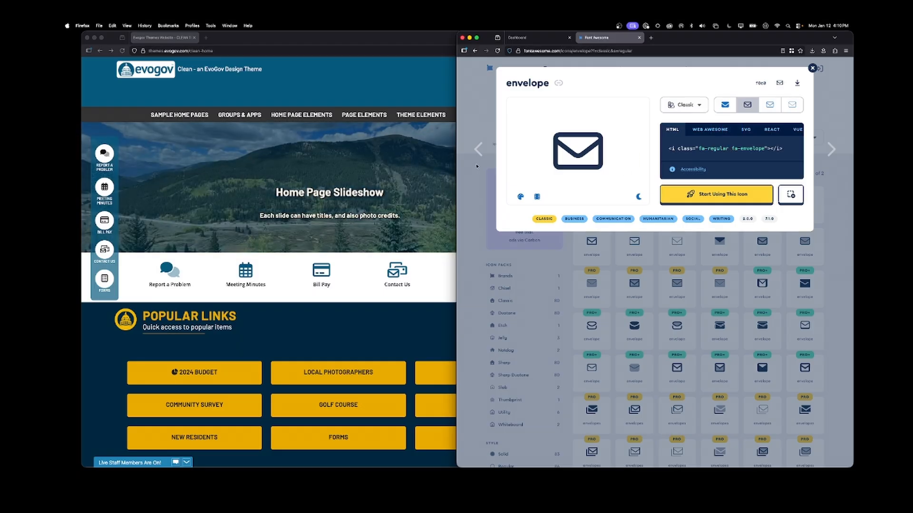
Step: Return to the website dashboard's menu list and open the Bottom Action Buttons menu for editing
click(537, 37)
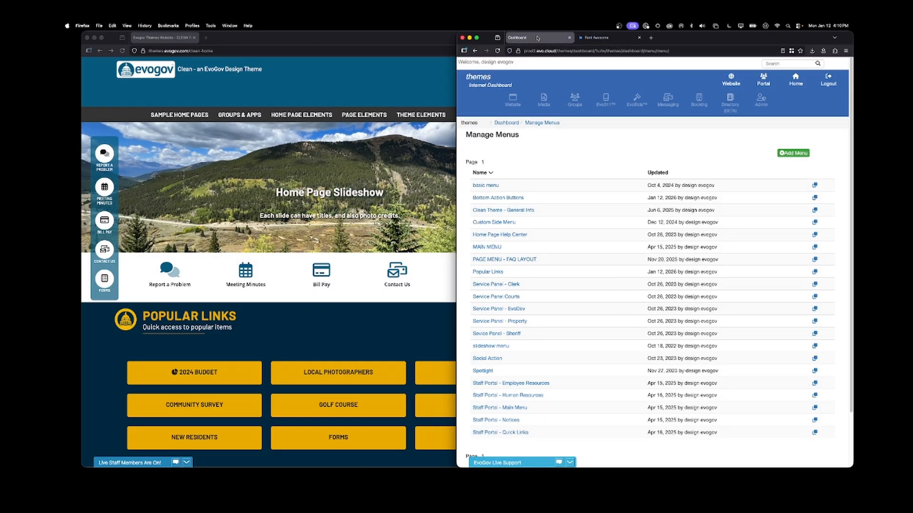
click(195, 283)
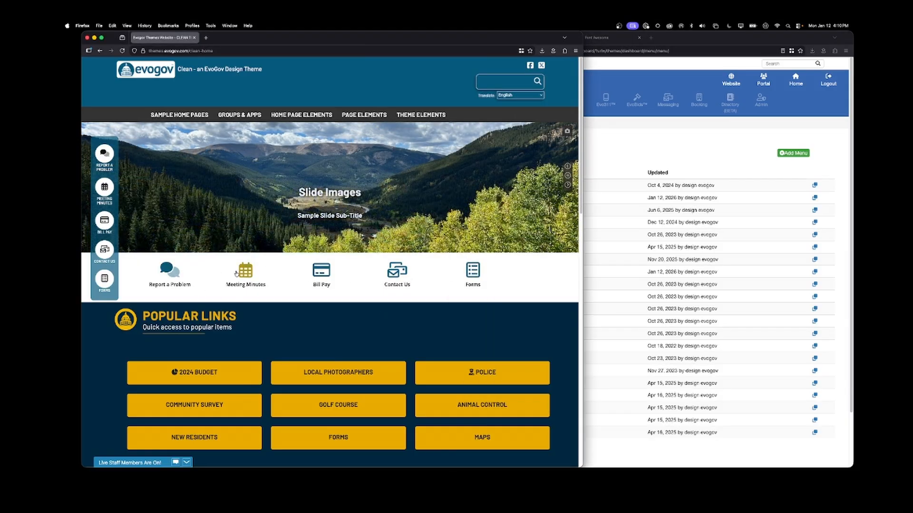
click(613, 148)
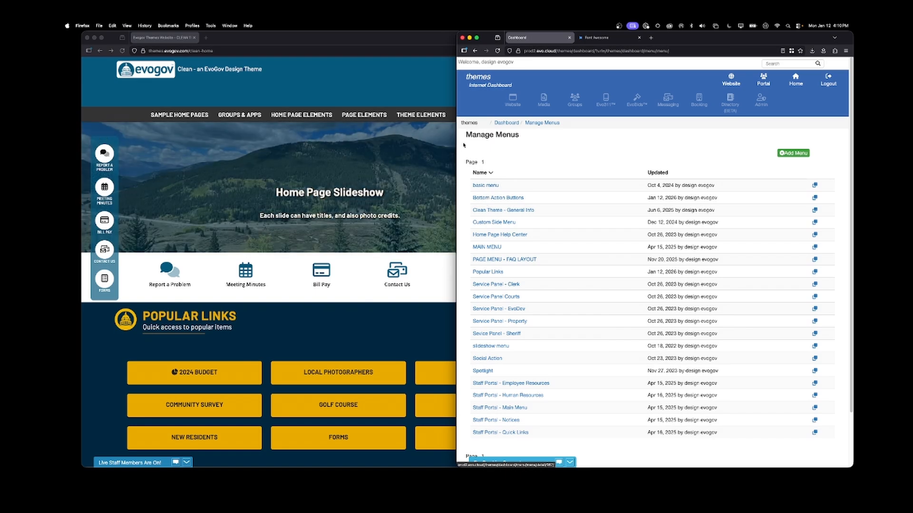
mouse_move(513, 105)
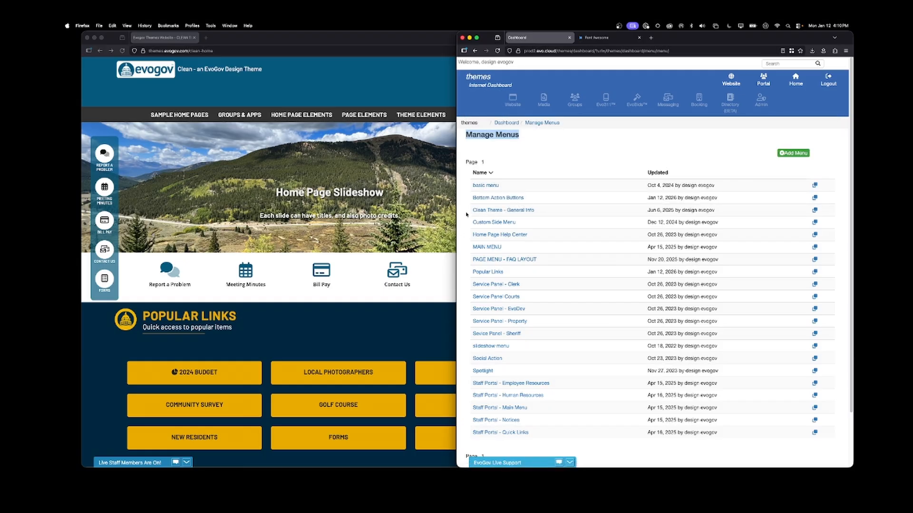
click(514, 198)
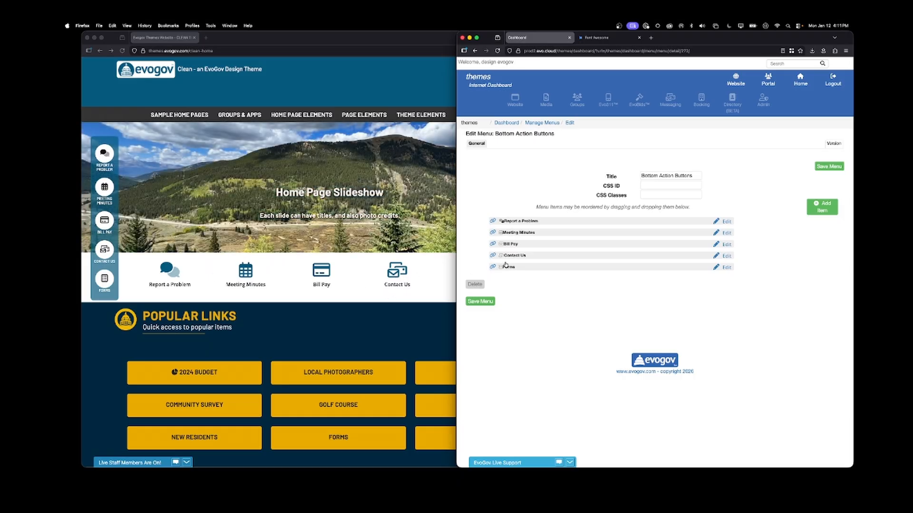
Step: Open the Contact Us menu item for editing and examine the icon code in its link label
click(724, 257)
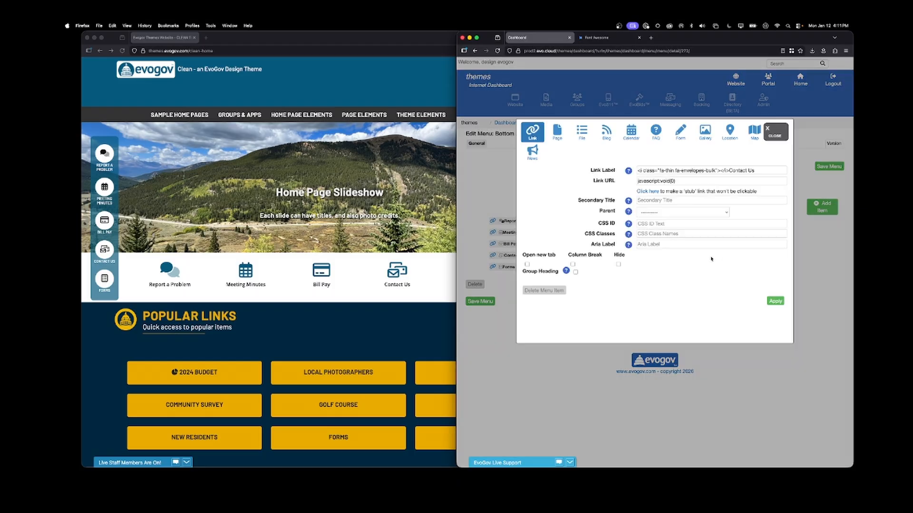
click(726, 170)
drag(698, 170, 636, 170)
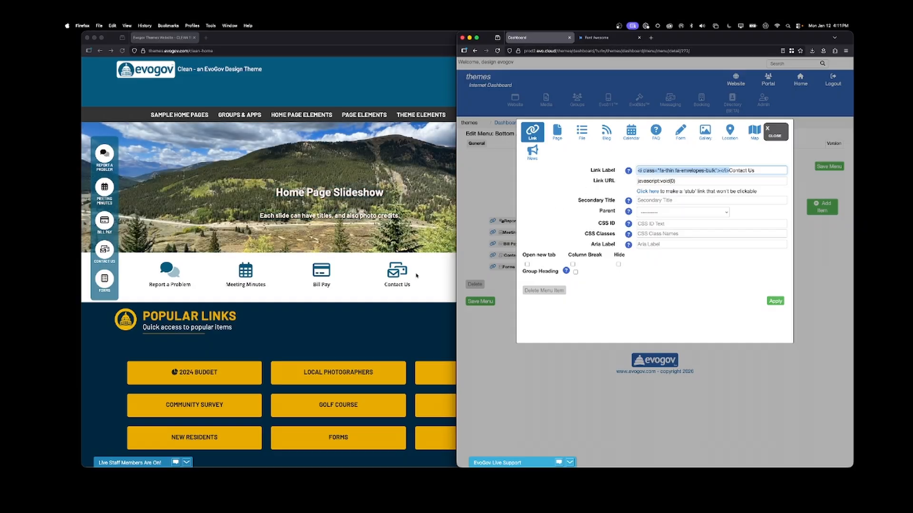
click(663, 177)
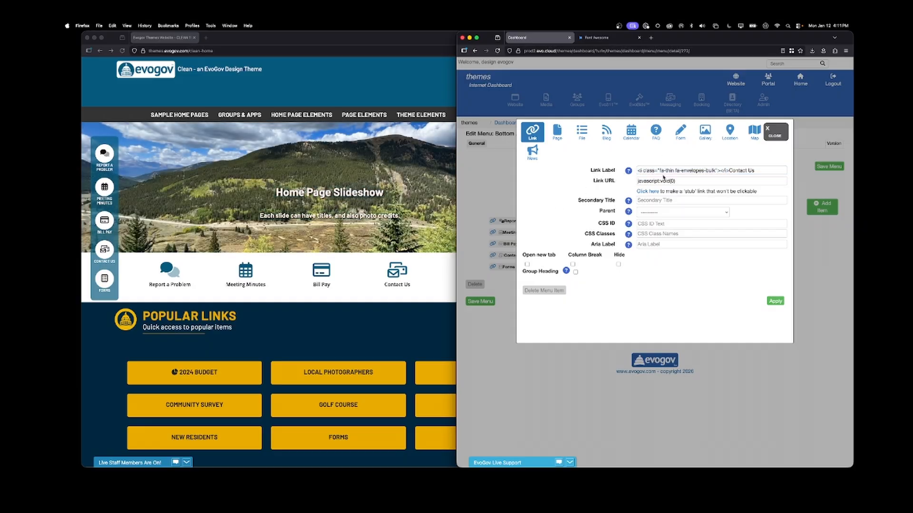
Step: Replace the icon code in the Contact Us link label with the copied fa-regular fa-envelope code, apply it, and save the menu
drag(637, 171, 728, 171)
click(688, 177)
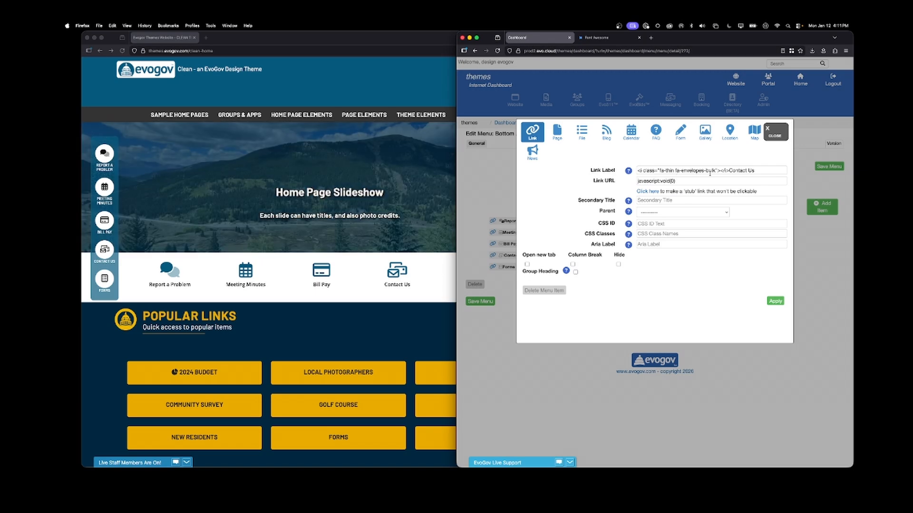
drag(729, 171, 705, 170)
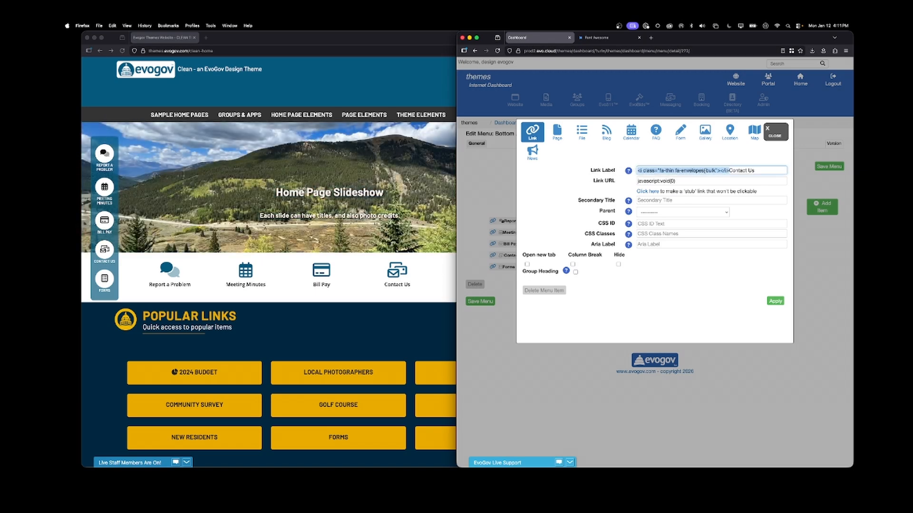
key(BackSpace)
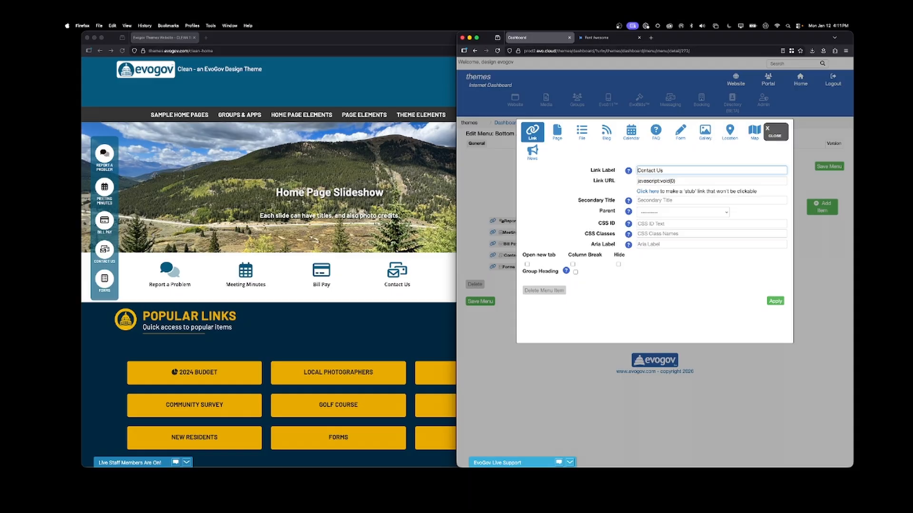
key(super+v)
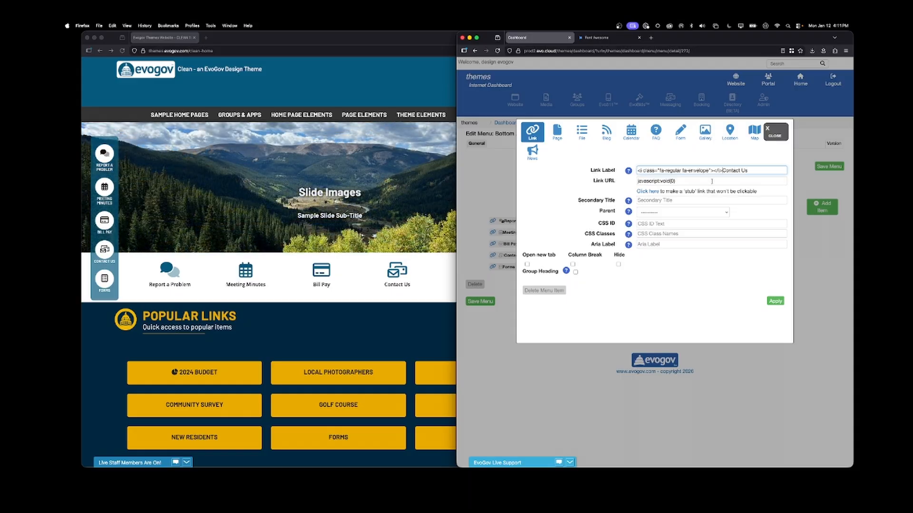
click(774, 302)
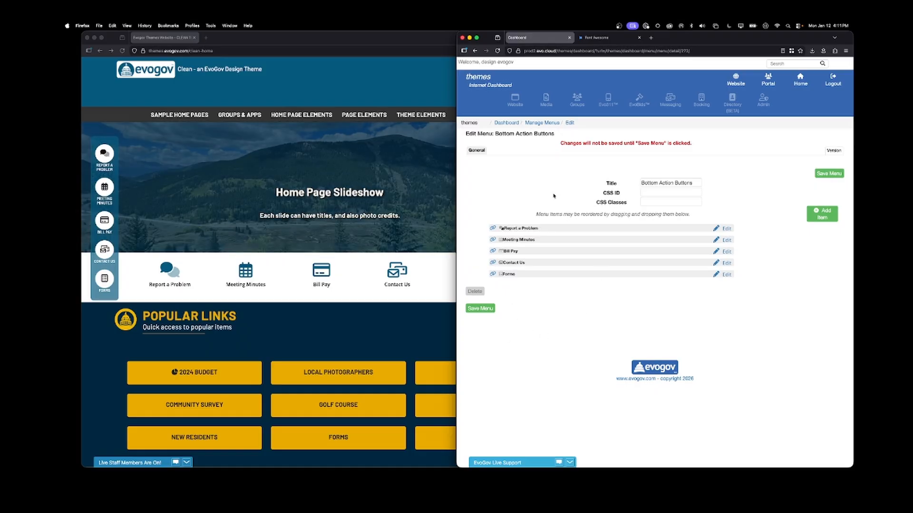
click(832, 175)
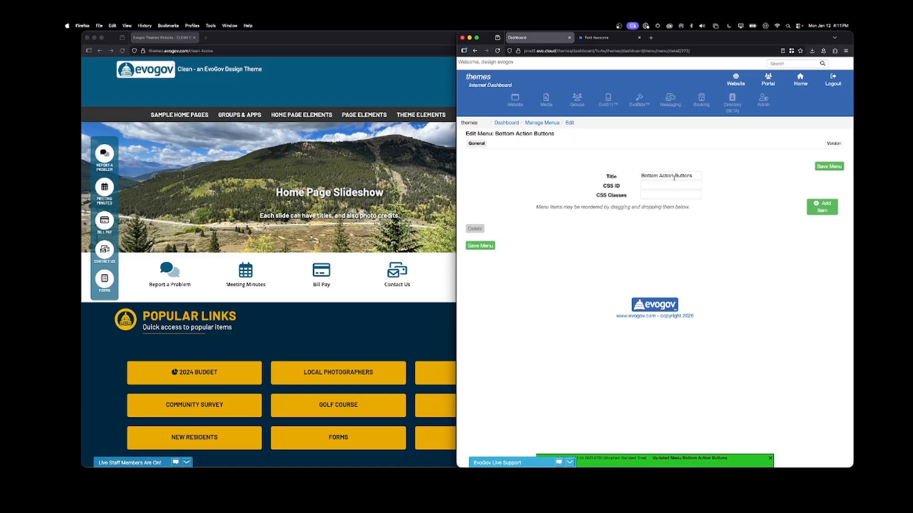
Step: Reload the public website's home page and widen its browser window to check the Contact Us button's icon
click(252, 85)
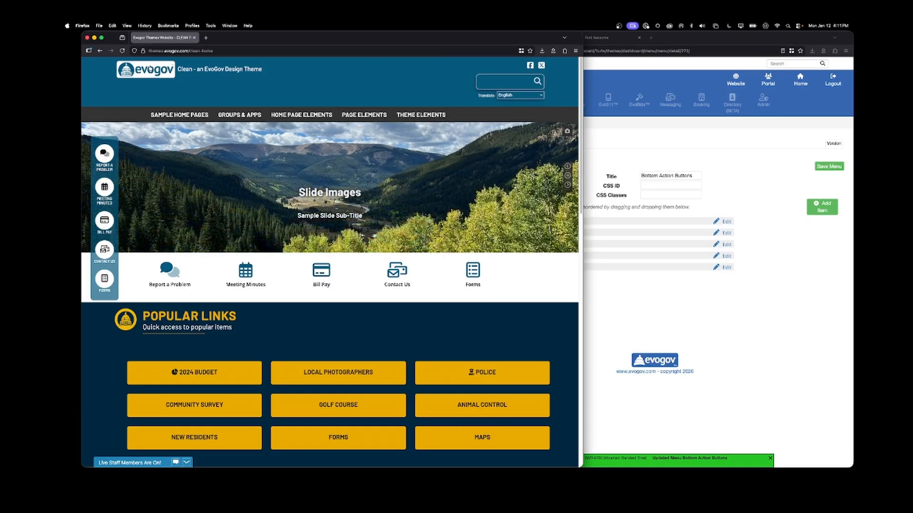
click(123, 50)
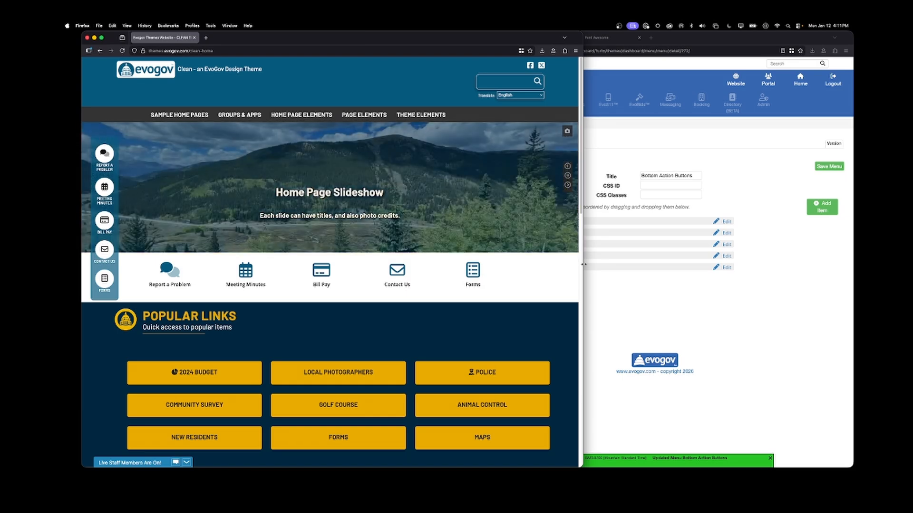
drag(580, 268, 644, 271)
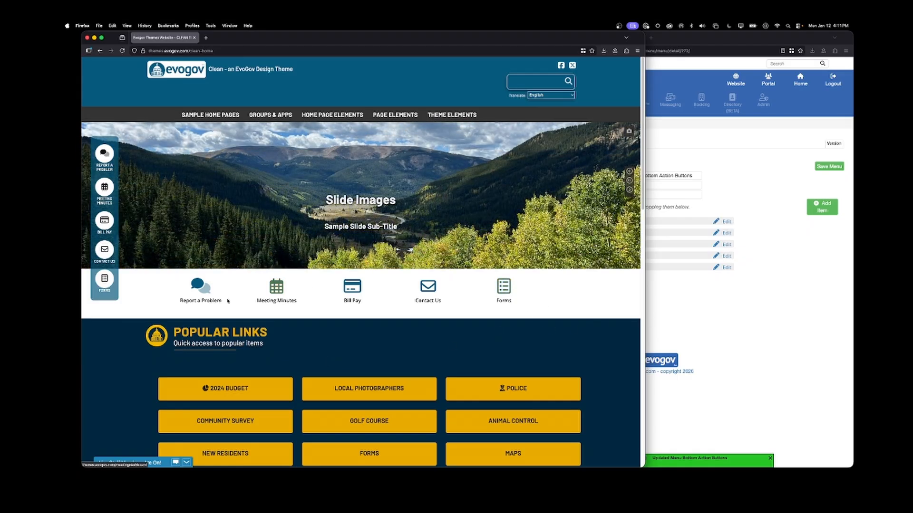
Step: Return to Font Awesome, close the envelope icon's details, and search the icons for "police"
click(693, 322)
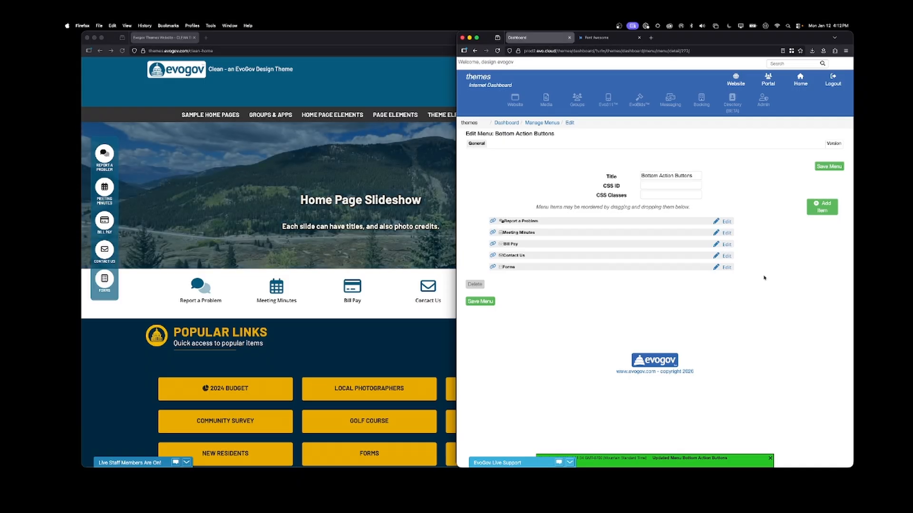
click(601, 39)
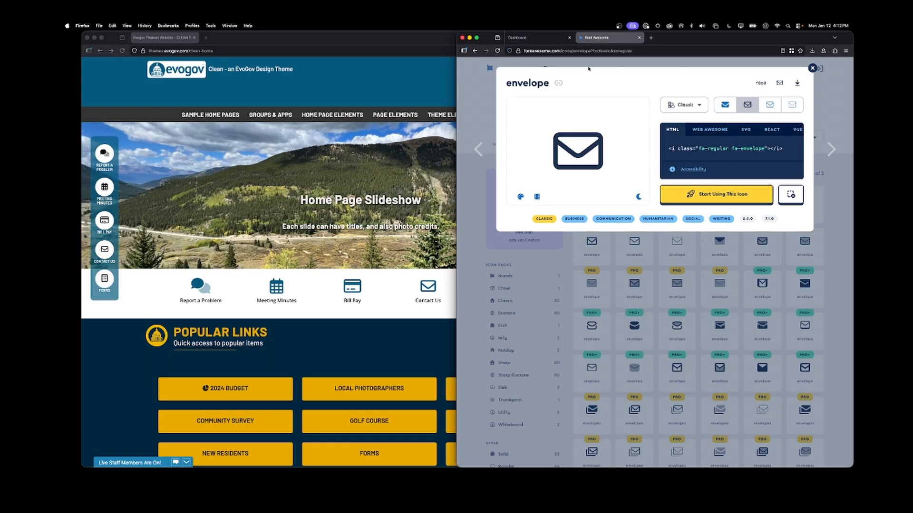
click(812, 68)
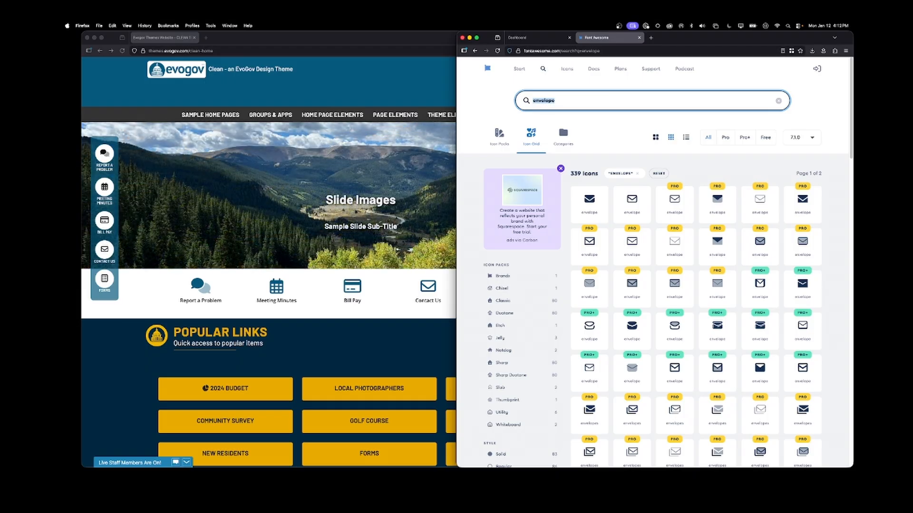
text(oi)
key(BackSpace)
key(BackSpace)
text(o)
key(BackSpace)
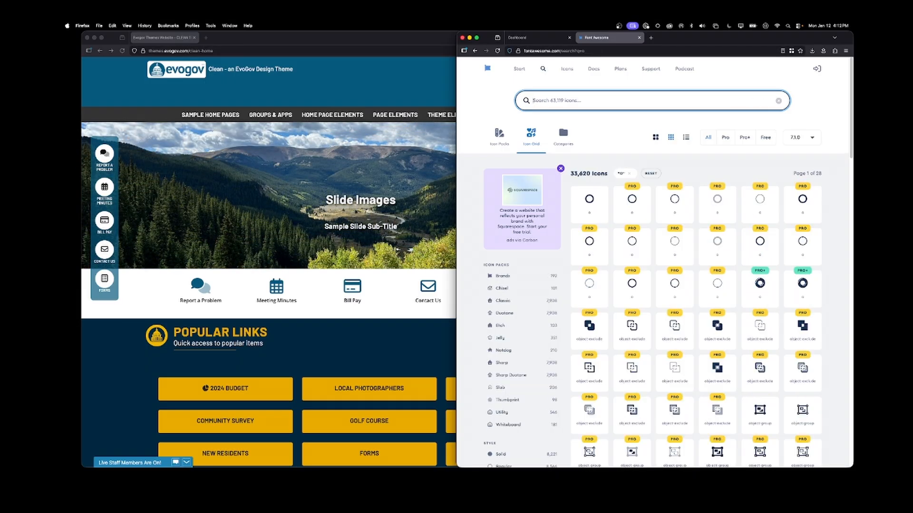
text(poli)
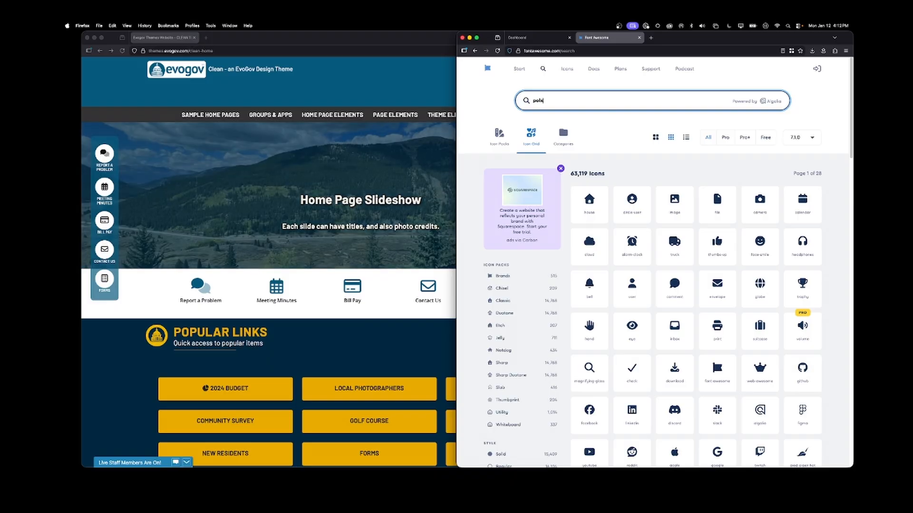
text(cce)
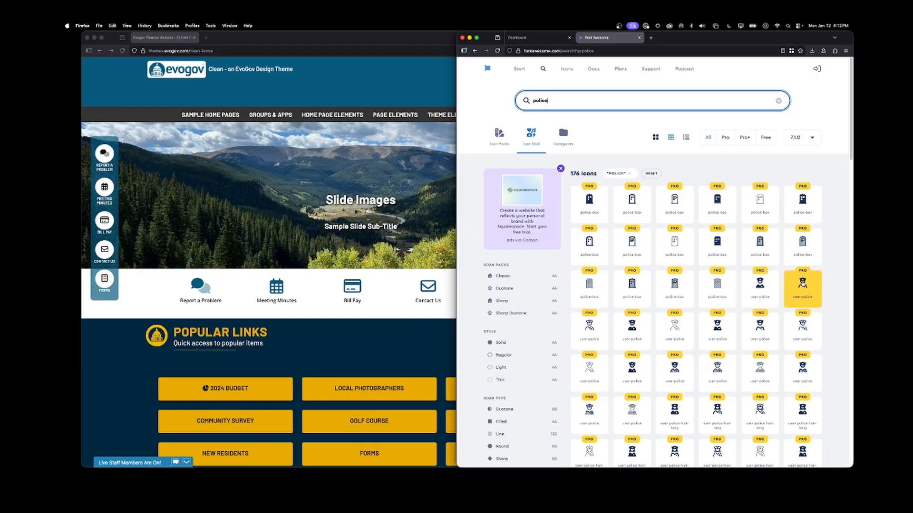
Step: Copy the HTML code of the Classic regular user-police icon and return to the Bottom Action Buttons menu in the dashboard
click(803, 287)
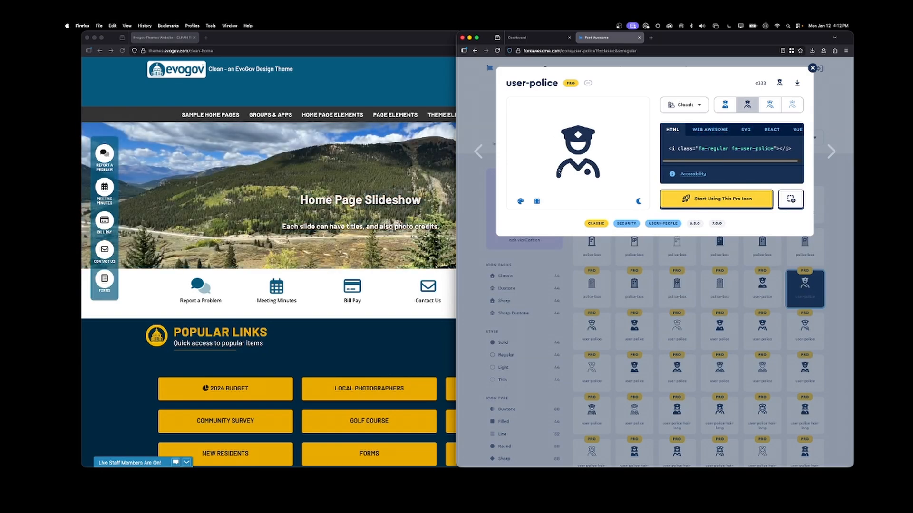
click(706, 149)
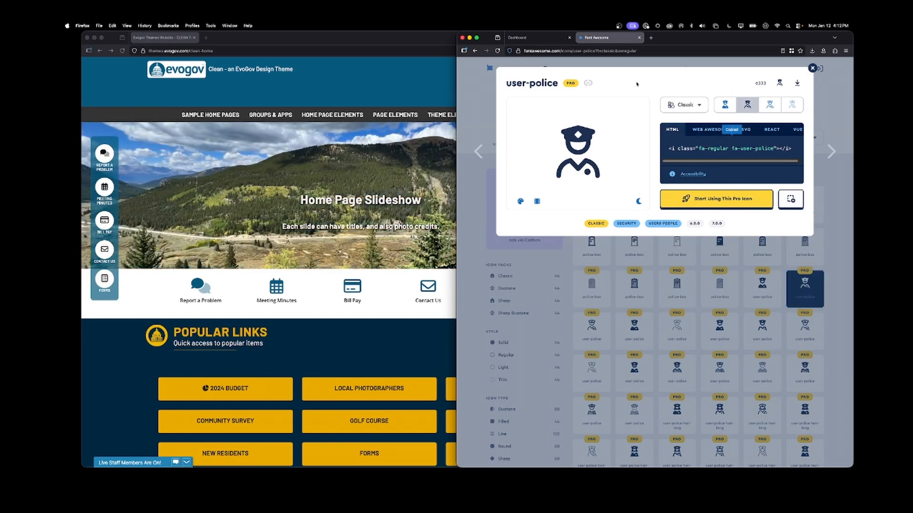
click(537, 38)
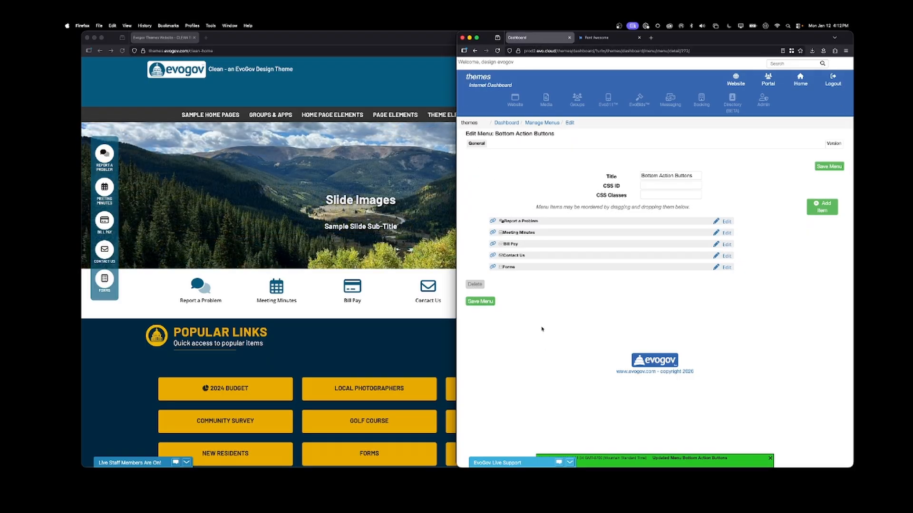
Step: Add a new menu item whose link label is the copied user-police icon code followed by "Police"
click(824, 205)
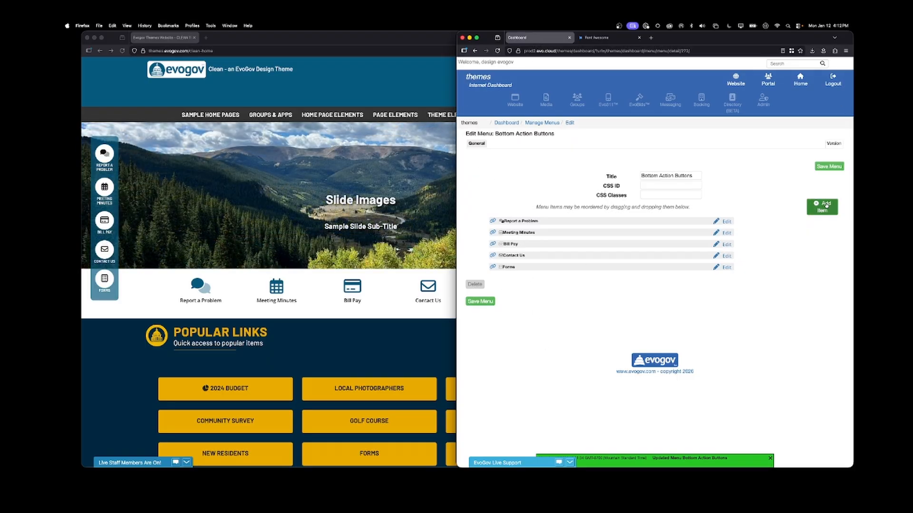
click(657, 170)
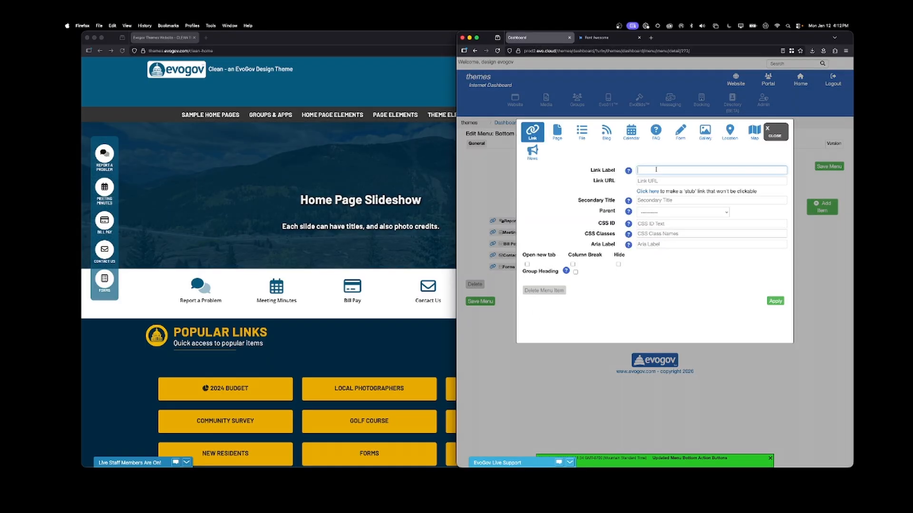
key(super+v)
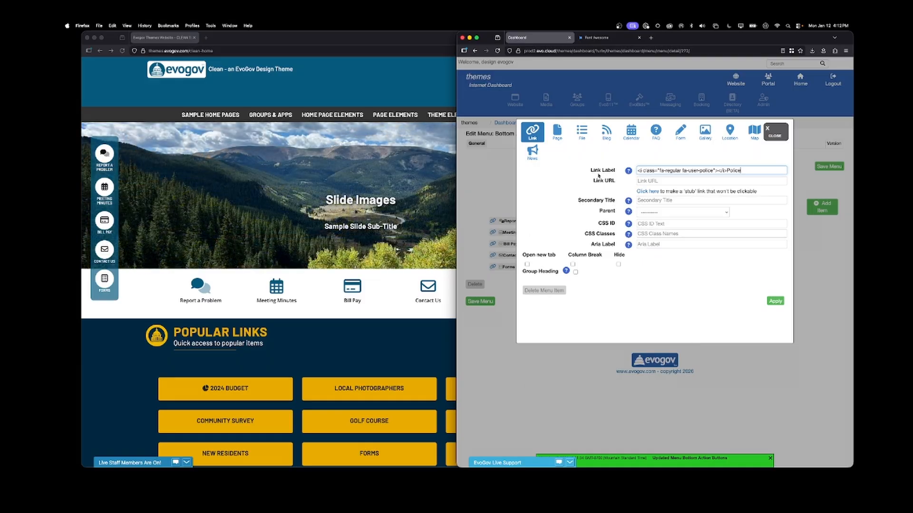
Step: Make the Police item a stub link with the URL javascript:void(0), apply it, and save the menu
click(651, 192)
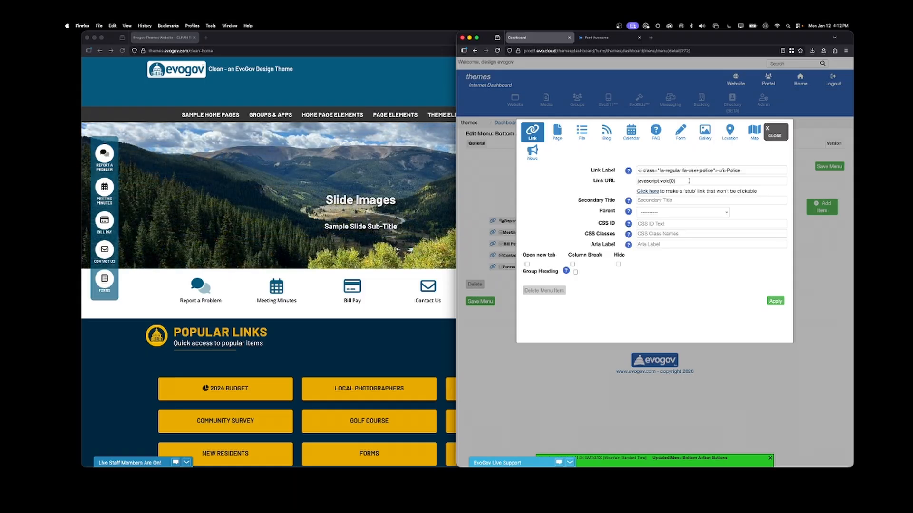
drag(675, 181, 651, 181)
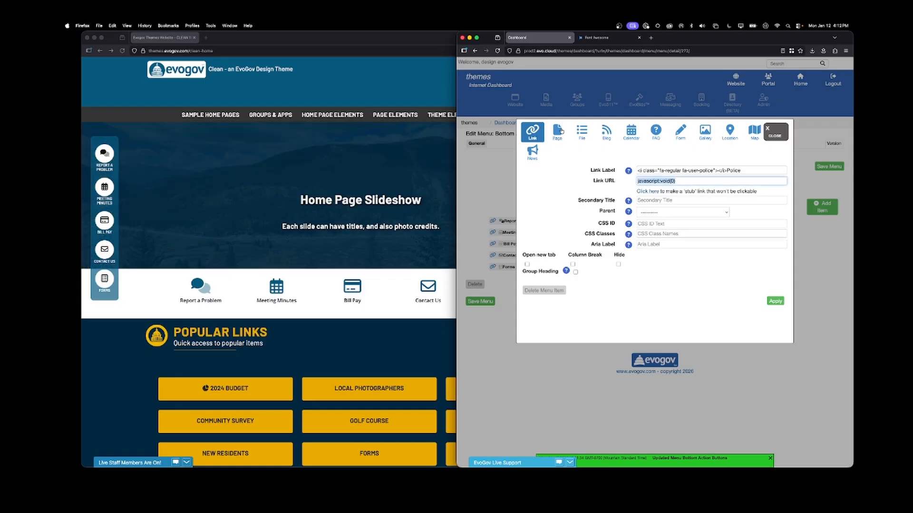
click(650, 291)
click(774, 302)
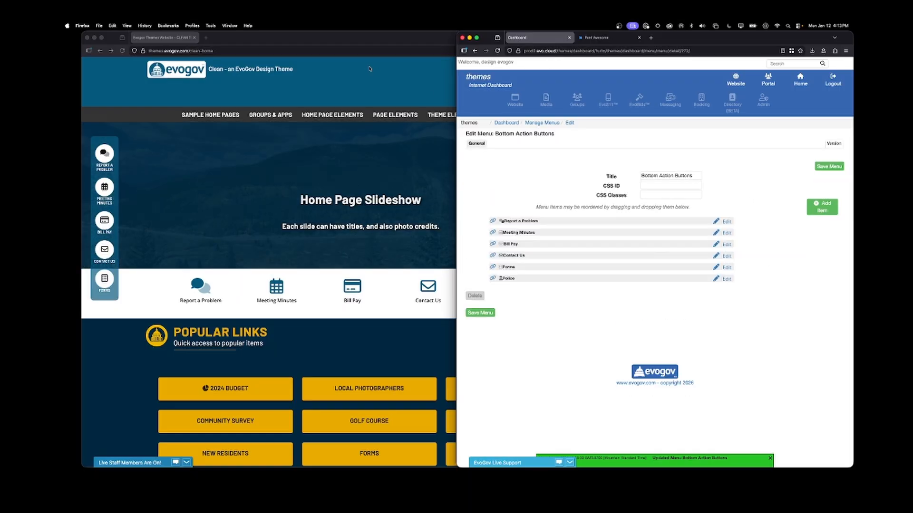
Step: Reload the public website's home page and examine the Police action button and the Popular Links section
click(228, 99)
click(122, 50)
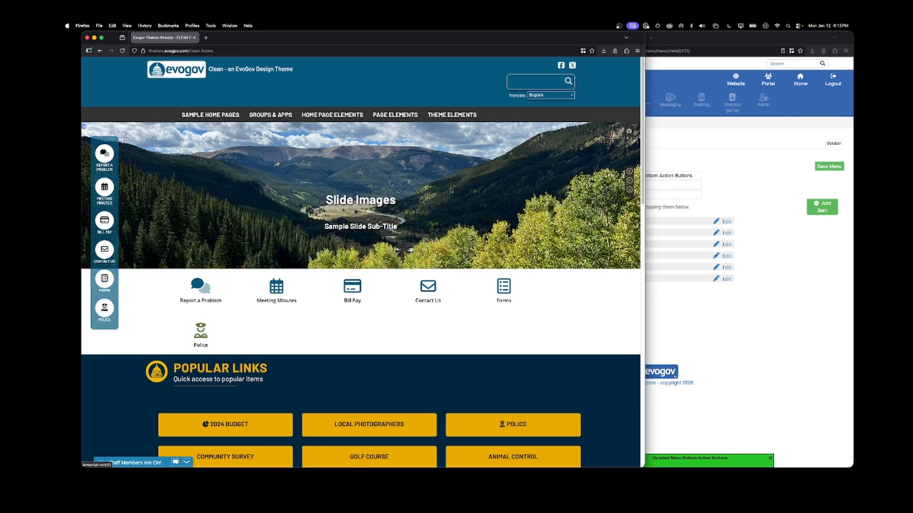
mouse_move(397, 120)
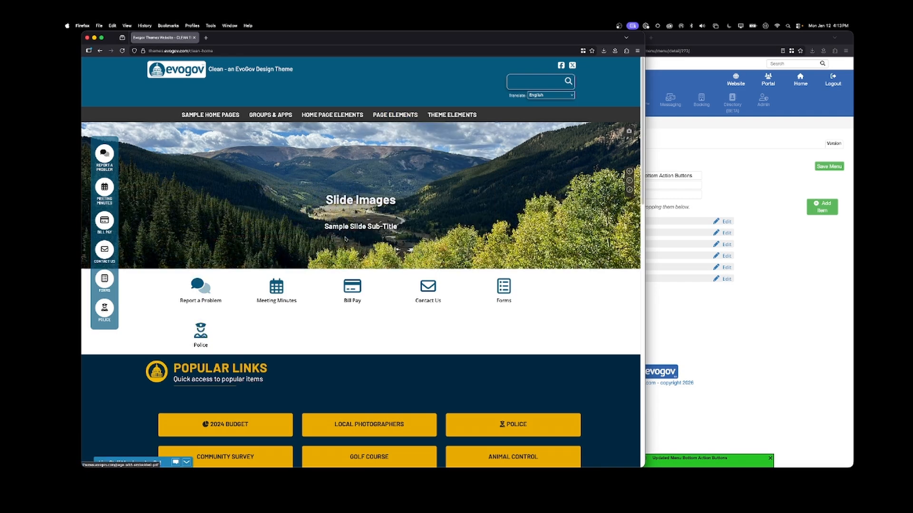
scroll(316, 335, down, 3)
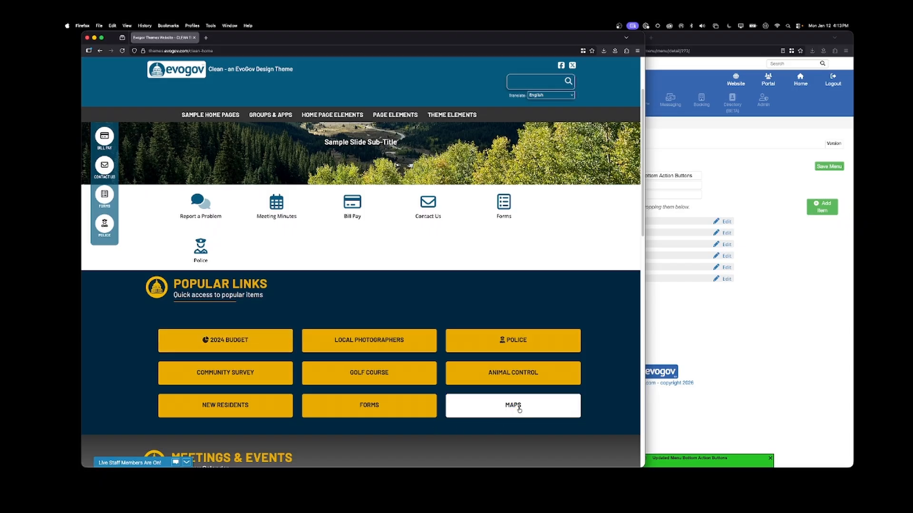
Step: Return to Font Awesome, close the user-police icon's details, and search the icons for "map"
click(754, 354)
click(600, 37)
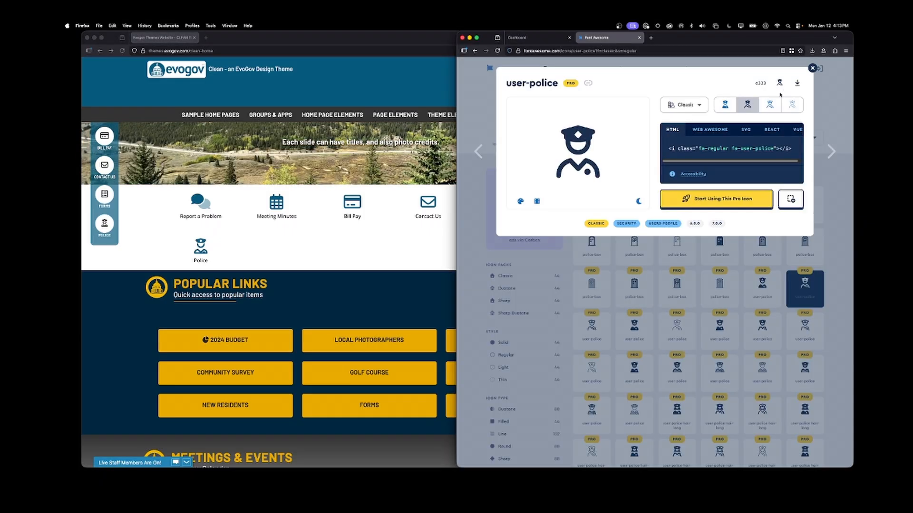
click(812, 68)
drag(583, 105, 501, 99)
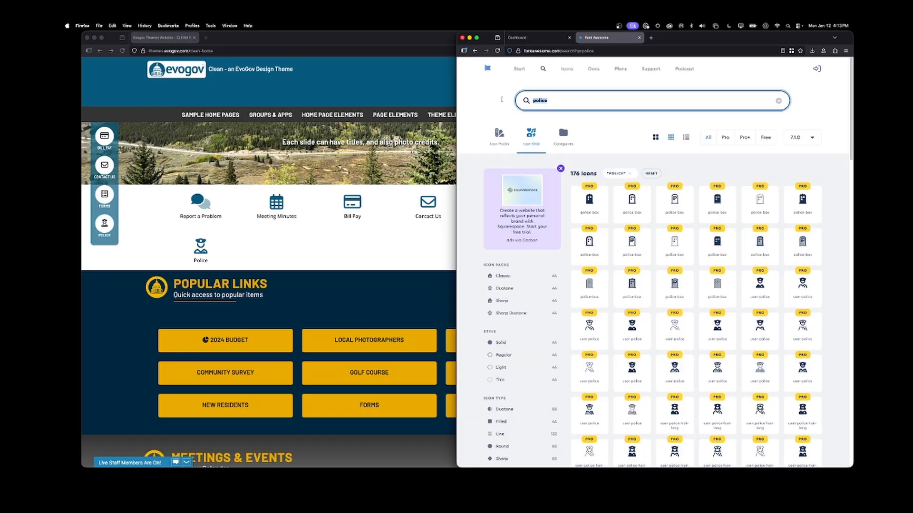
text(map)
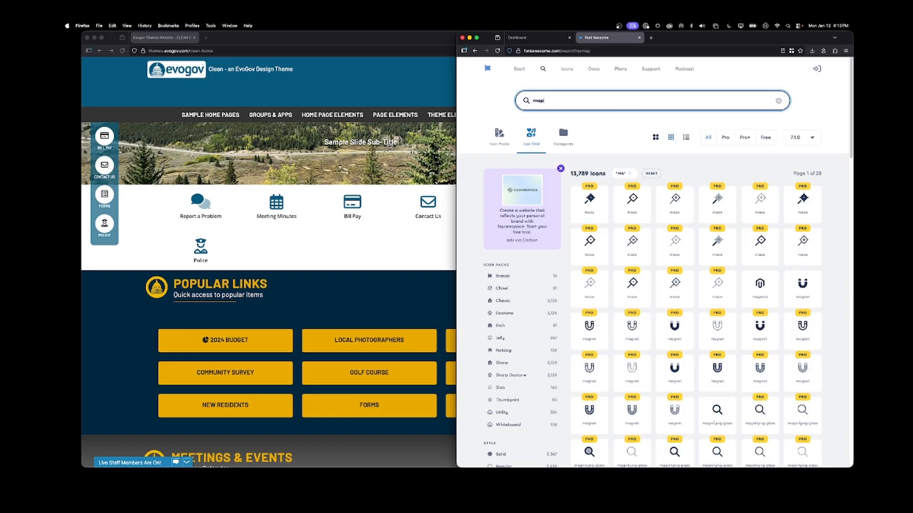
scroll(767, 397, down, 2)
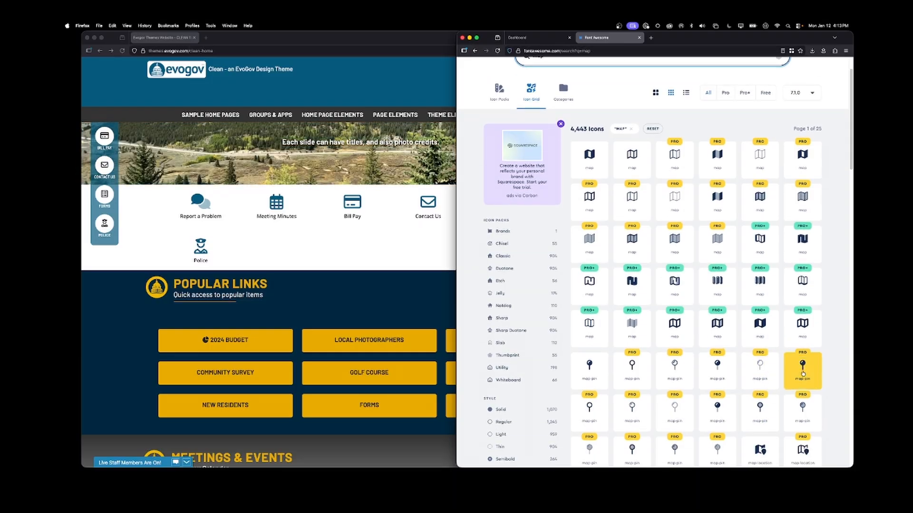
scroll(704, 412, down, 5)
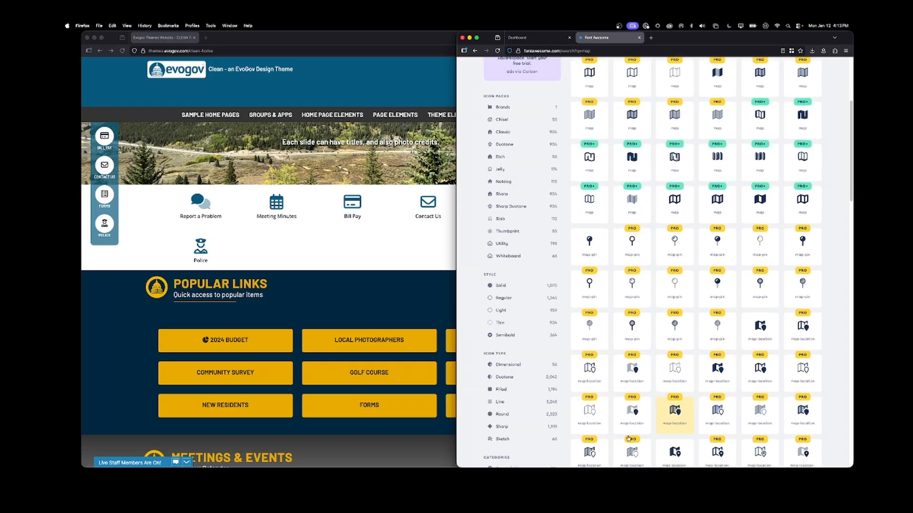
Step: Copy the HTML code of the Classic regular map-location icon and return to the dashboard's menu editor
click(801, 332)
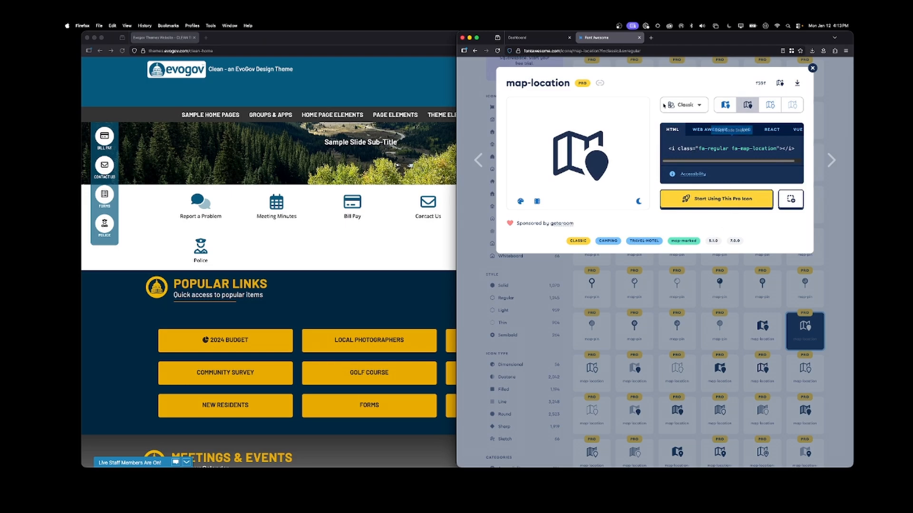
click(697, 149)
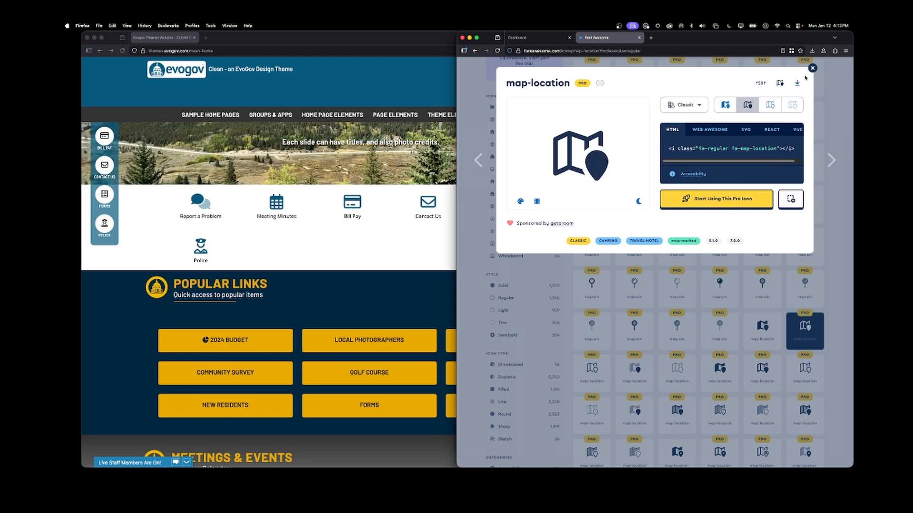
click(561, 38)
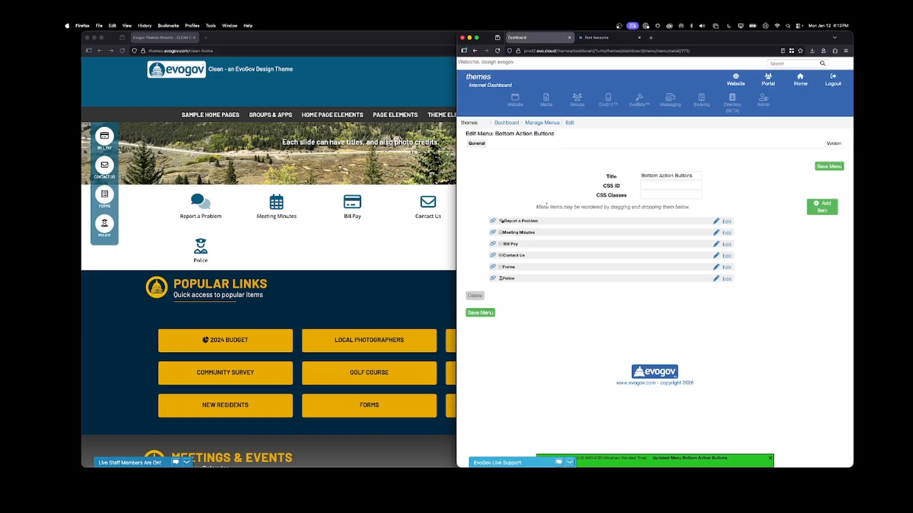
Step: In the Popular Links menu, insert <i class="fa-regular fa-map-location"></i> before the Maps item's label, apply it, and save the menu
click(542, 122)
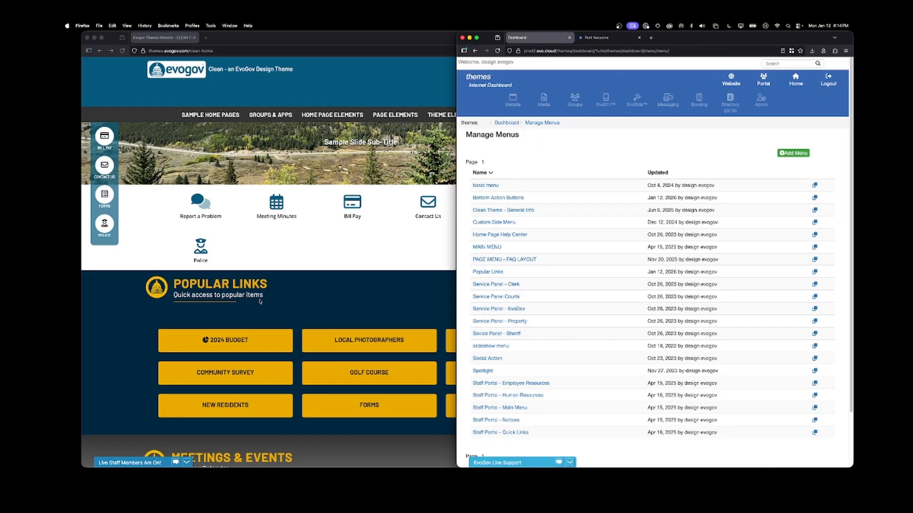
click(486, 273)
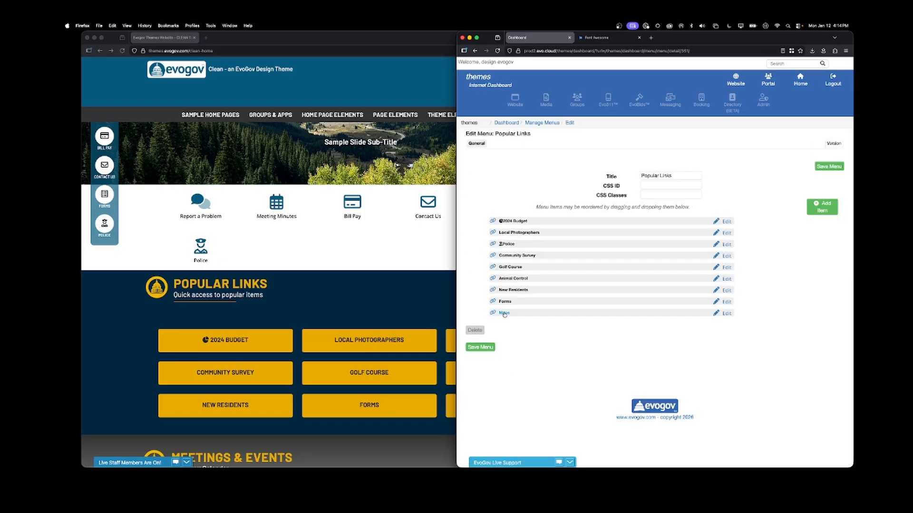
click(725, 313)
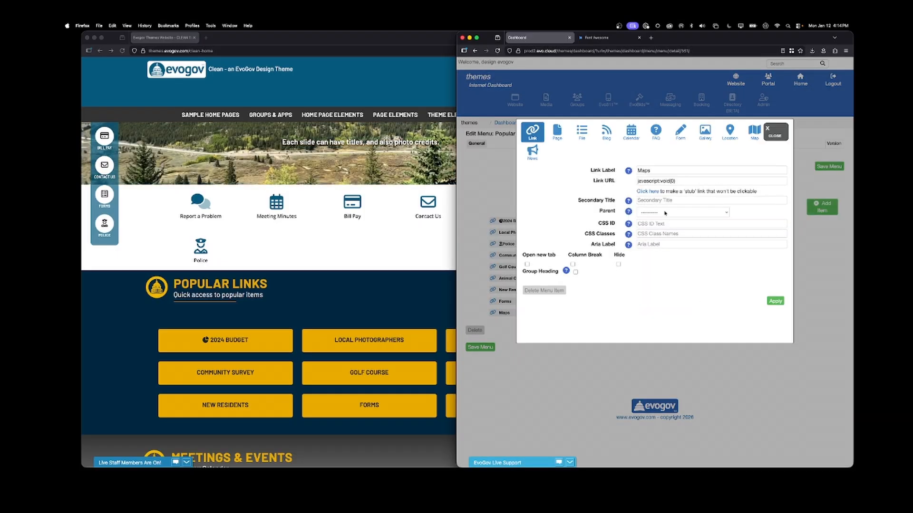
click(638, 170)
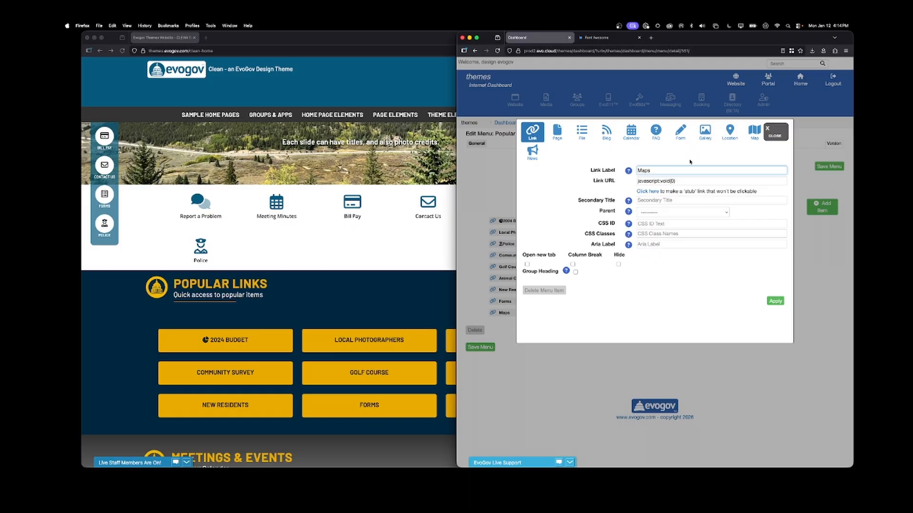
text(<i class="fa-regular fa-map-location"></i>)
click(776, 301)
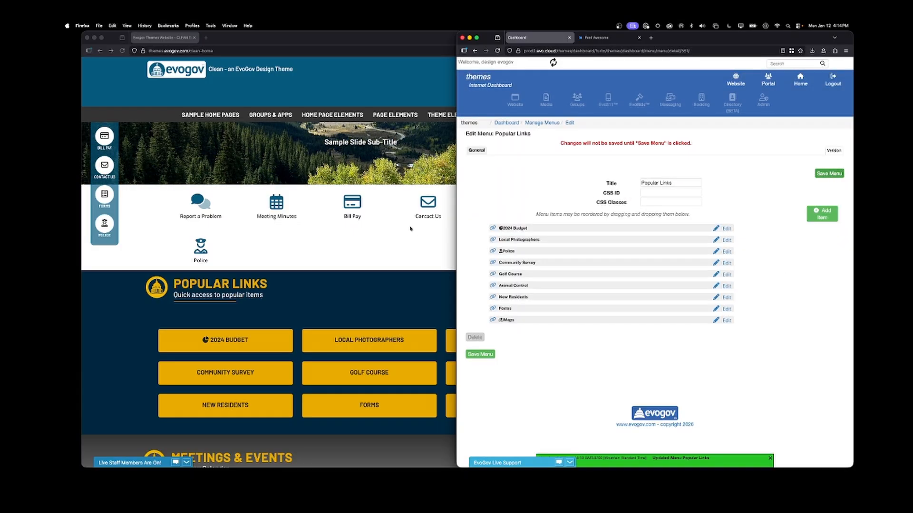
Step: Reload the public website's home page and examine the Maps button under Popular Links and the action buttons
click(338, 82)
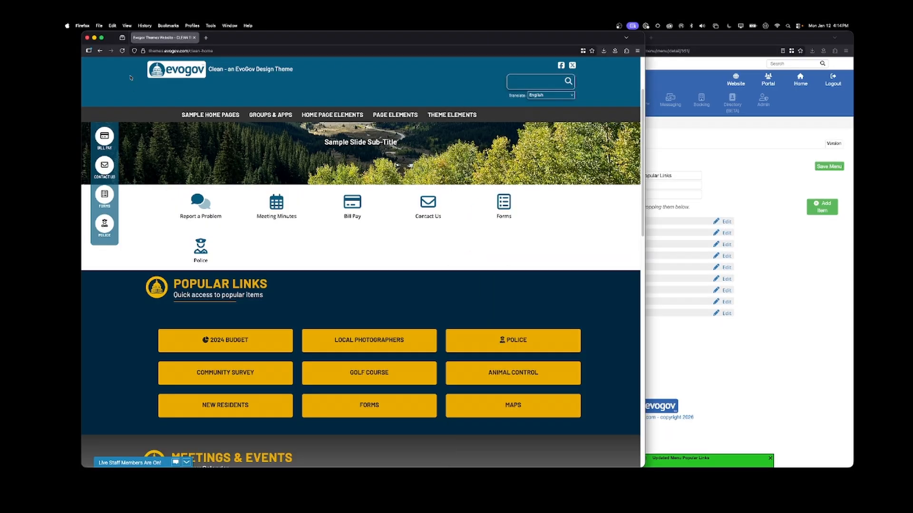
key(super+r)
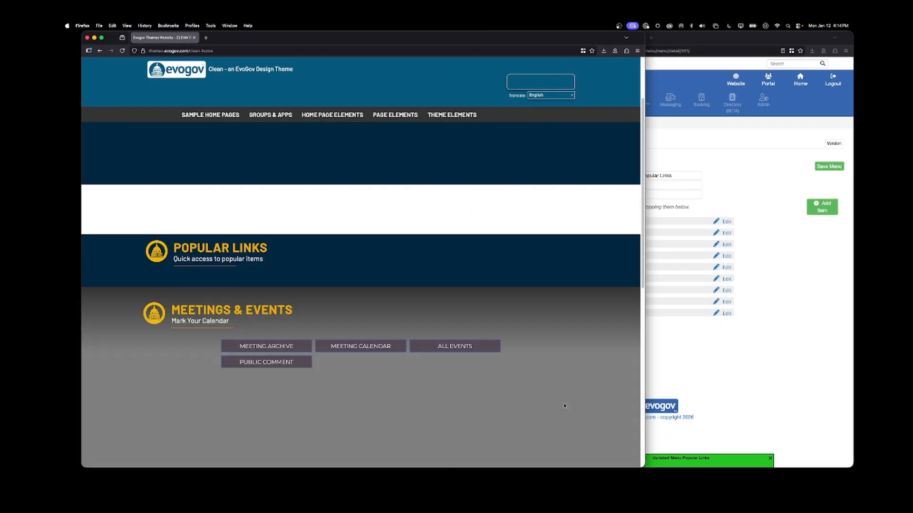
scroll(597, 362, down, 2)
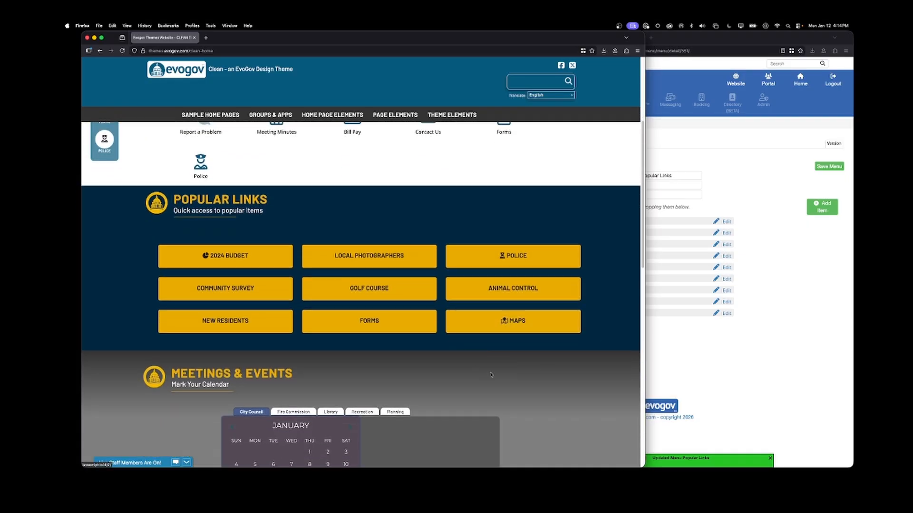
scroll(375, 375, up, 3)
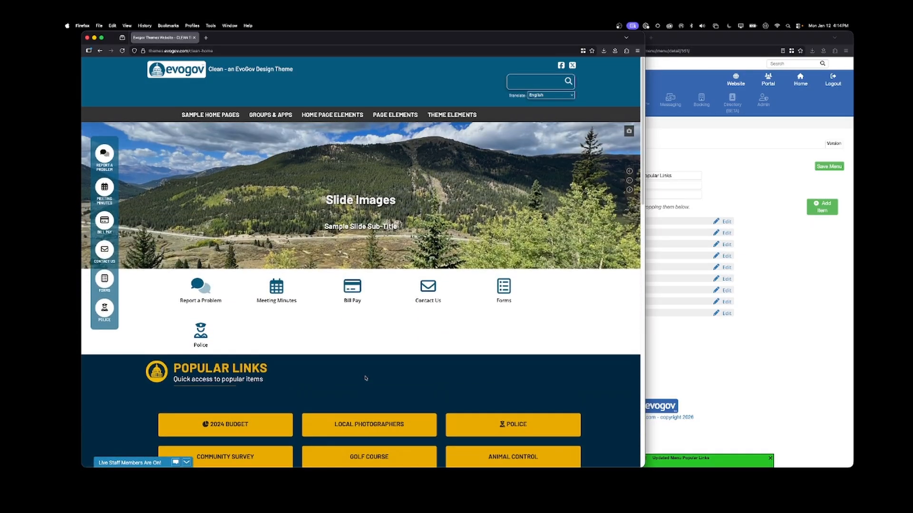
scroll(229, 281, down, 2)
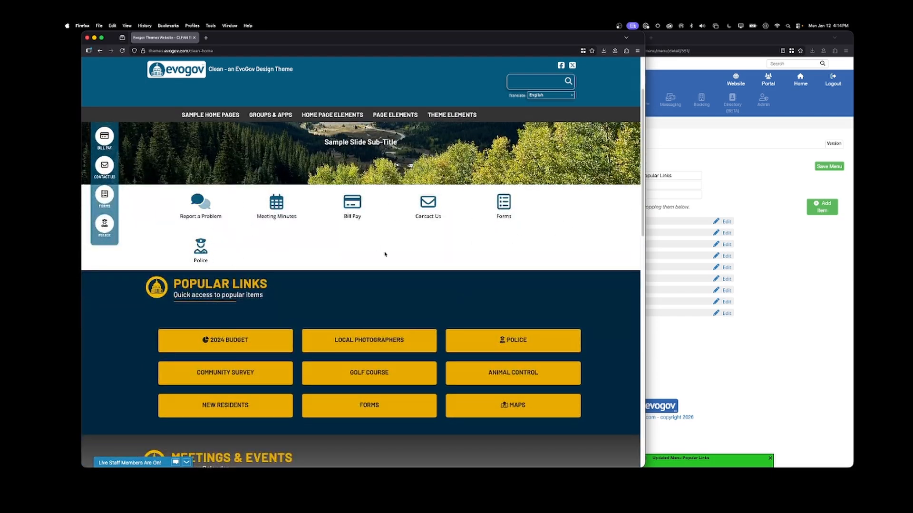
scroll(428, 301, up, 3)
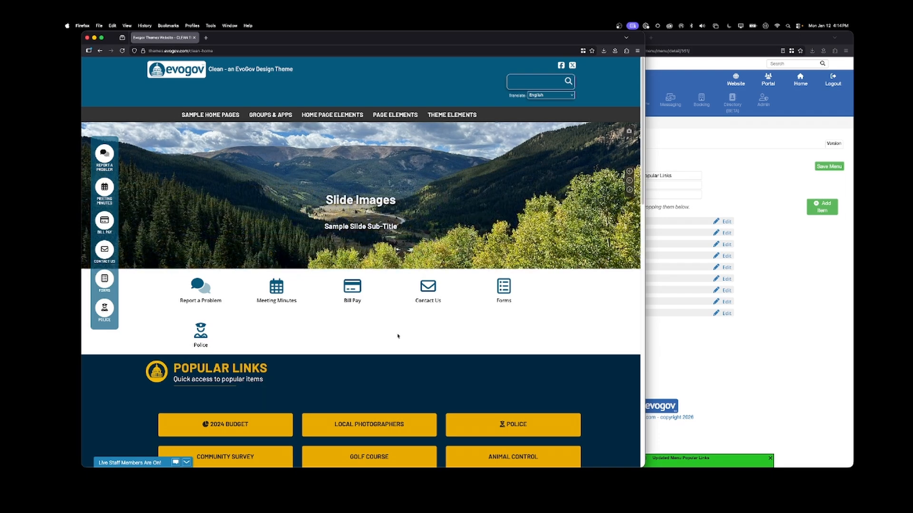
Step: Open the live staff chat request form on the public website and collapse it again
click(175, 463)
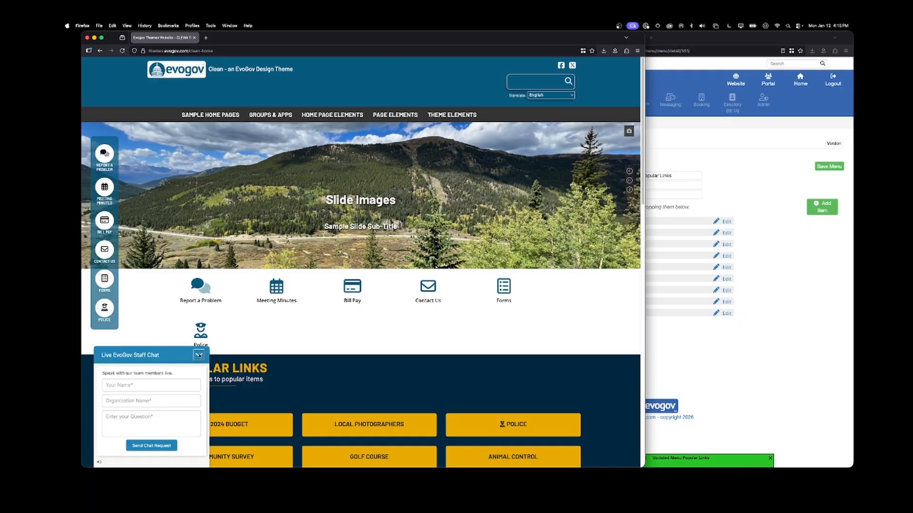
click(199, 354)
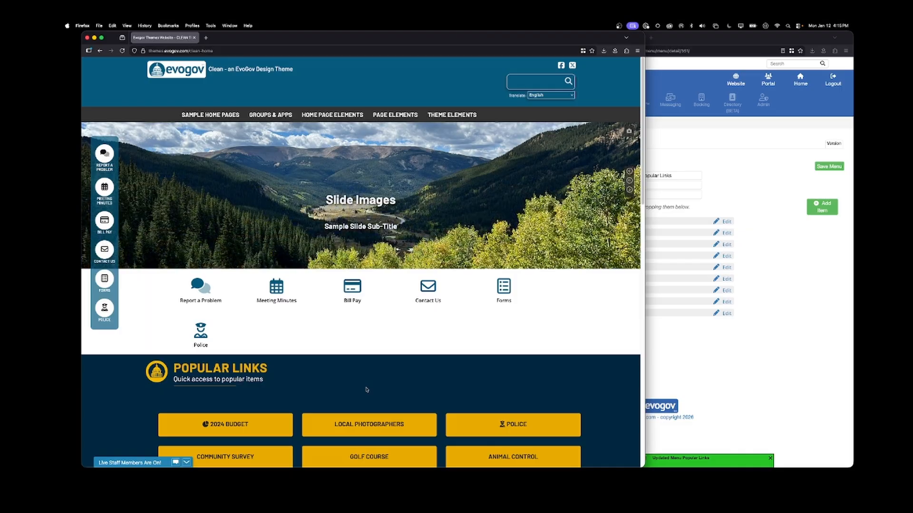